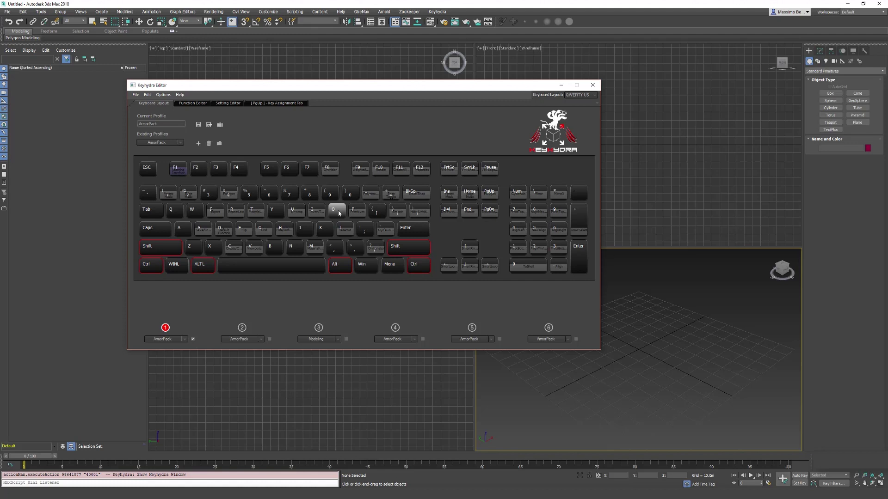
# Create a context-sensitive function on the Y key, name it Primitives and save it.
pyautogui.rightClick(278, 210)
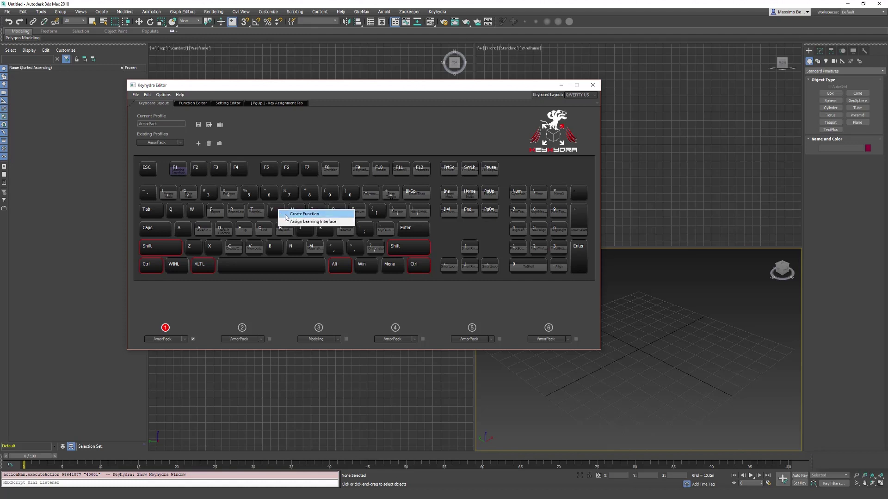
pyautogui.click(286, 214)
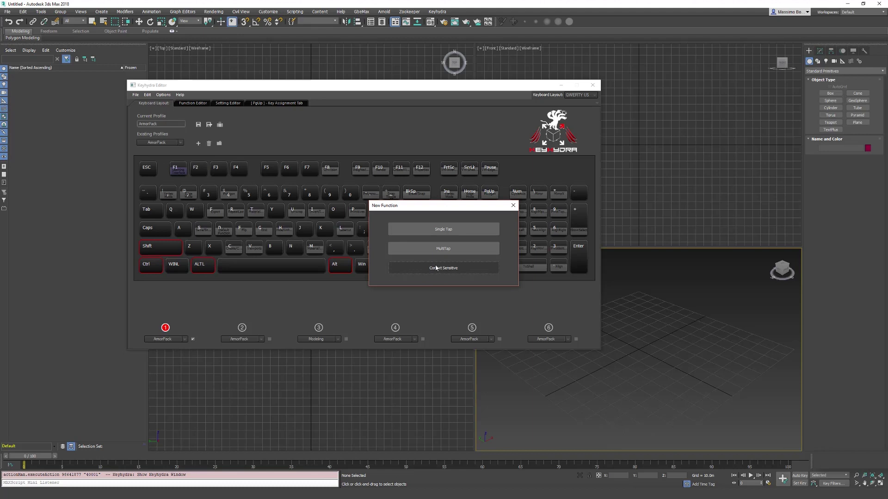
pyautogui.click(428, 233)
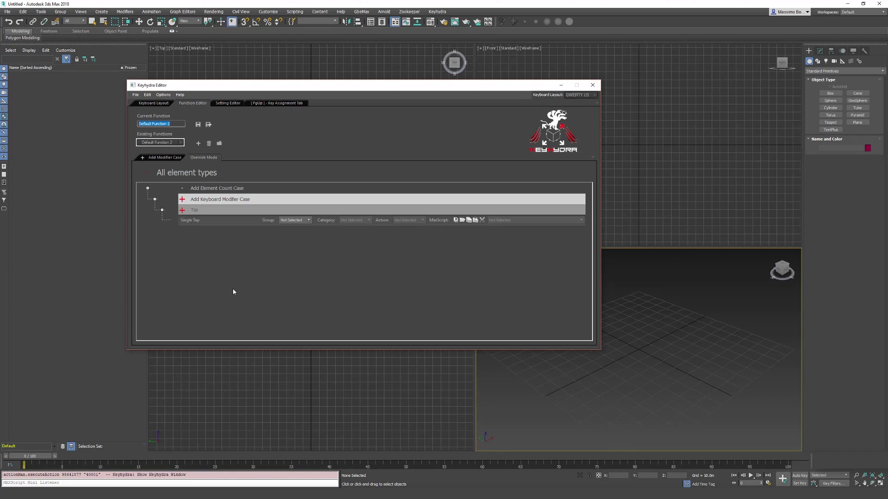
pyautogui.write('Primitive')
pyautogui.press('Return')
pyautogui.write('s')
pyautogui.click(198, 126)
pyautogui.click(153, 103)
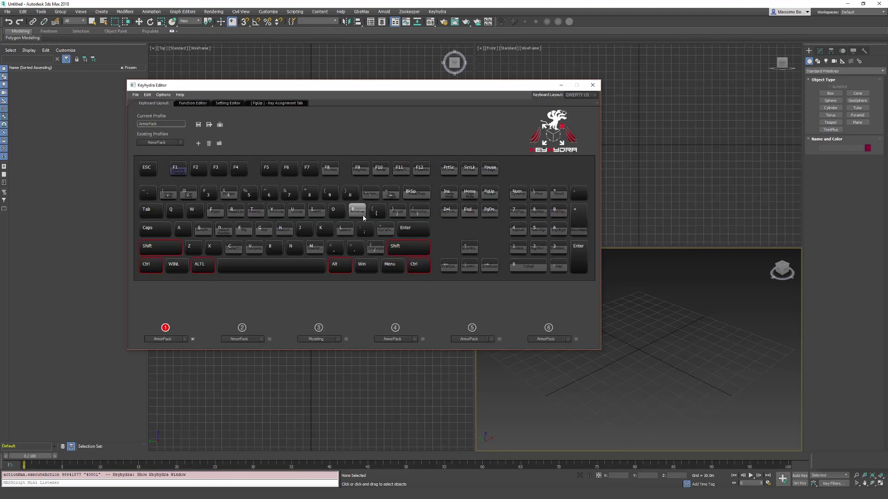
# Open the function assigned to the Y key for editing and expand its keyboard modifier and tap levels.
pyautogui.rightClick(272, 210)
pyautogui.click(289, 172)
pyautogui.rightClick(279, 213)
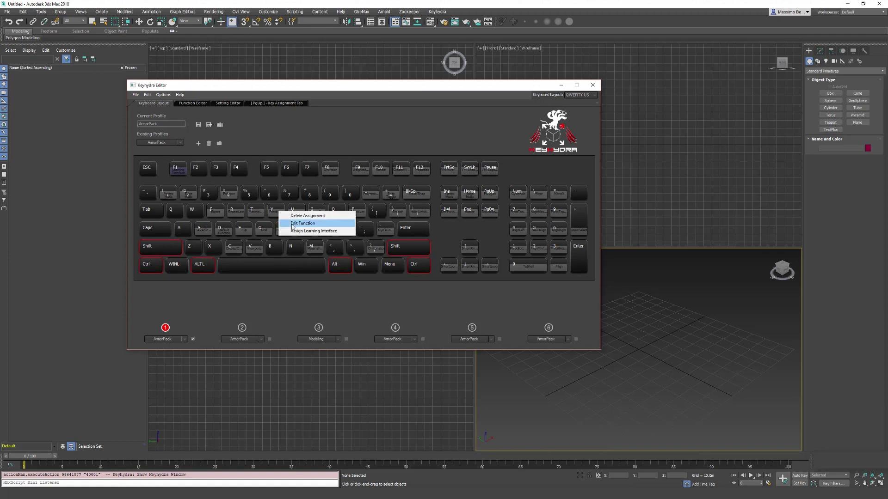
pyautogui.click(292, 224)
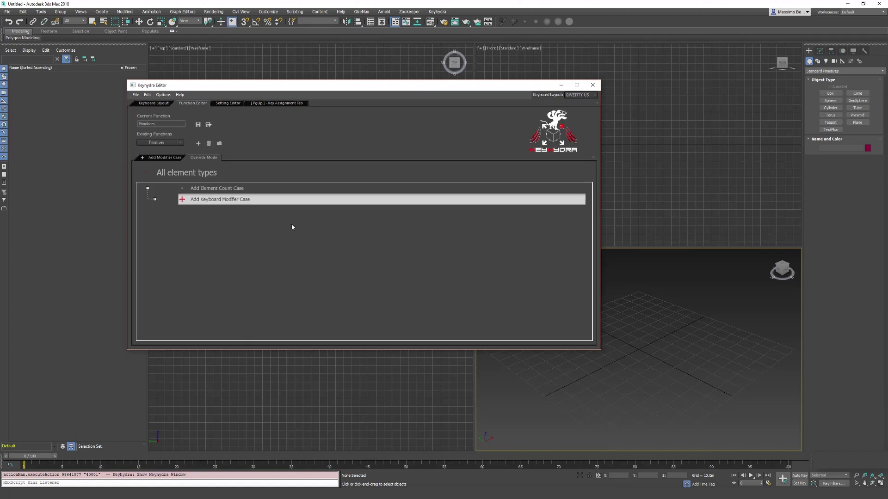
pyautogui.click(225, 202)
pyautogui.click(216, 208)
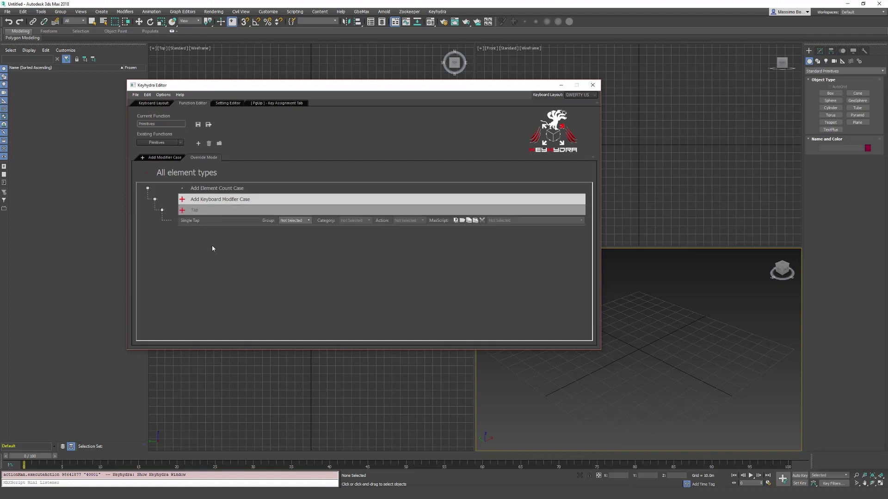
# Assign Single Tap to the Keyhydra group, ObjCreation category and Create Grid Size Plane action.
pyautogui.click(307, 221)
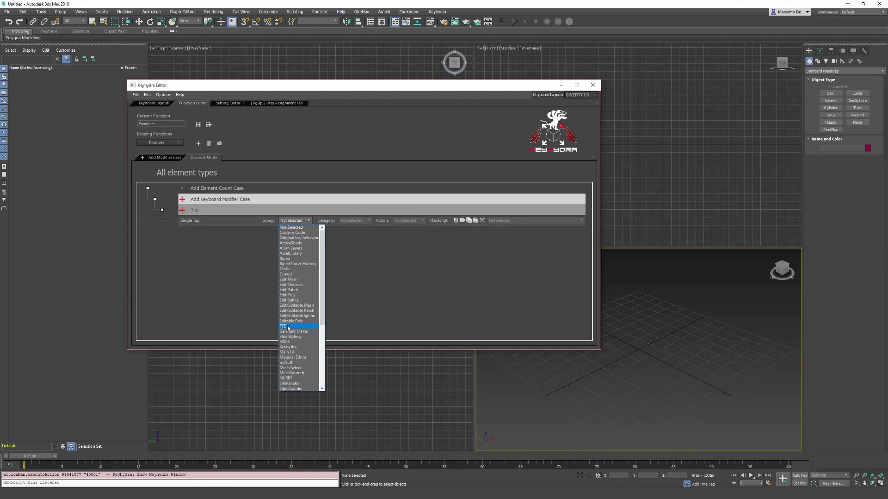
pyautogui.scroll(-2, 290, 329)
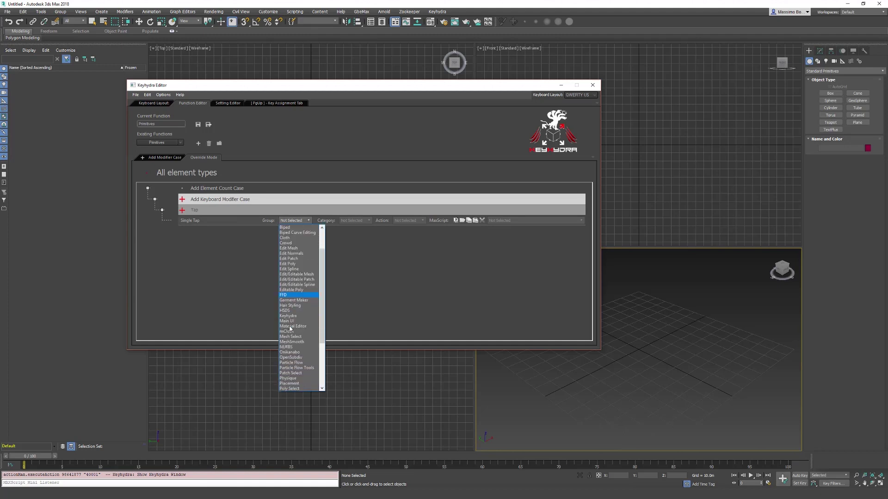
pyautogui.click(295, 315)
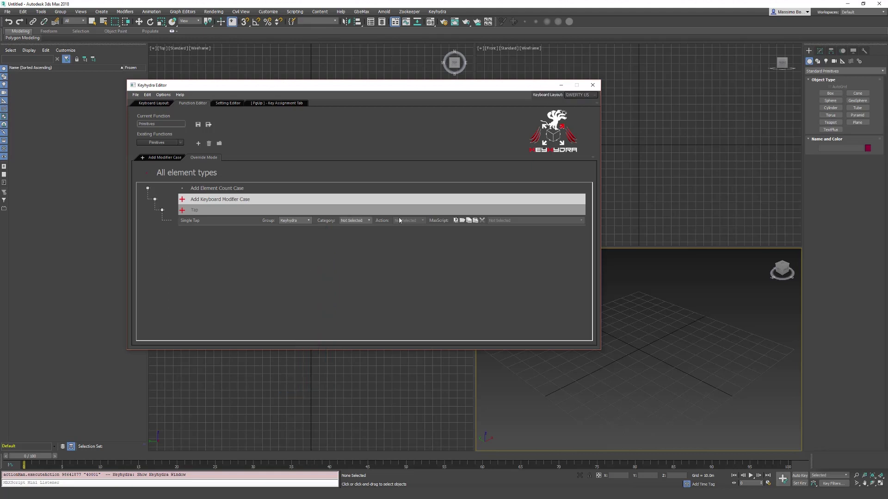
pyautogui.click(361, 221)
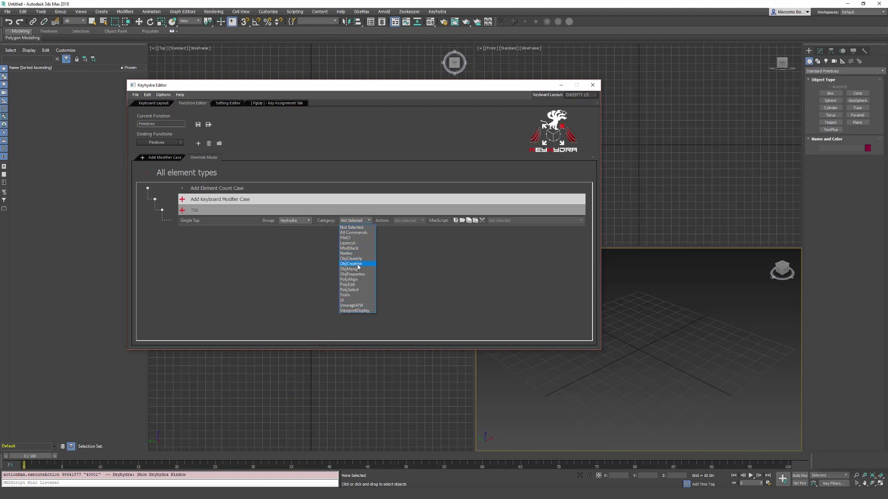
pyautogui.click(358, 265)
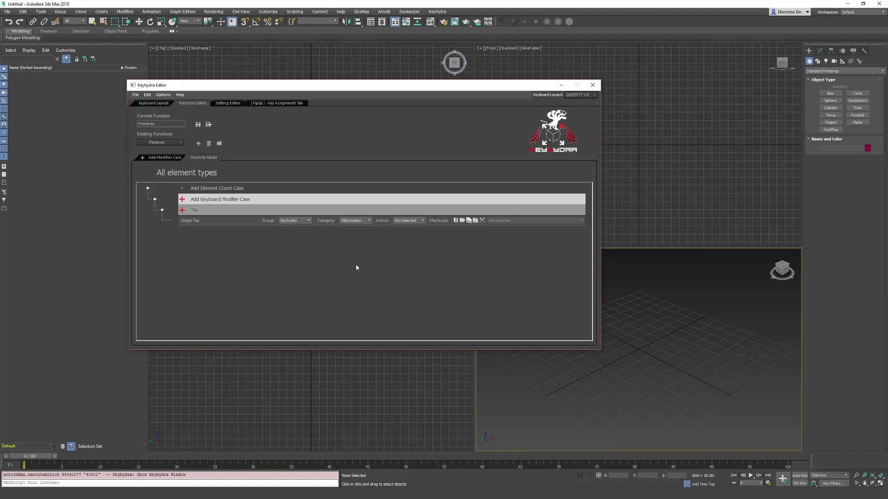
pyautogui.click(423, 221)
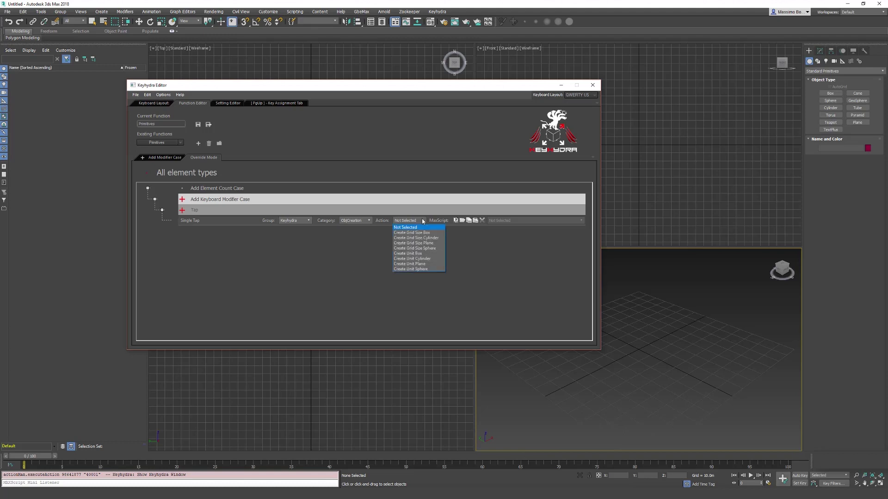
pyautogui.click(424, 243)
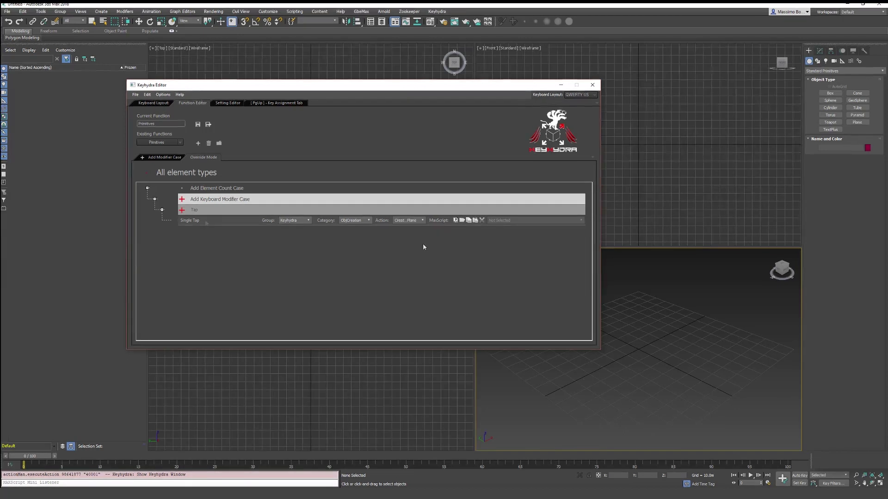
pyautogui.click(143, 158)
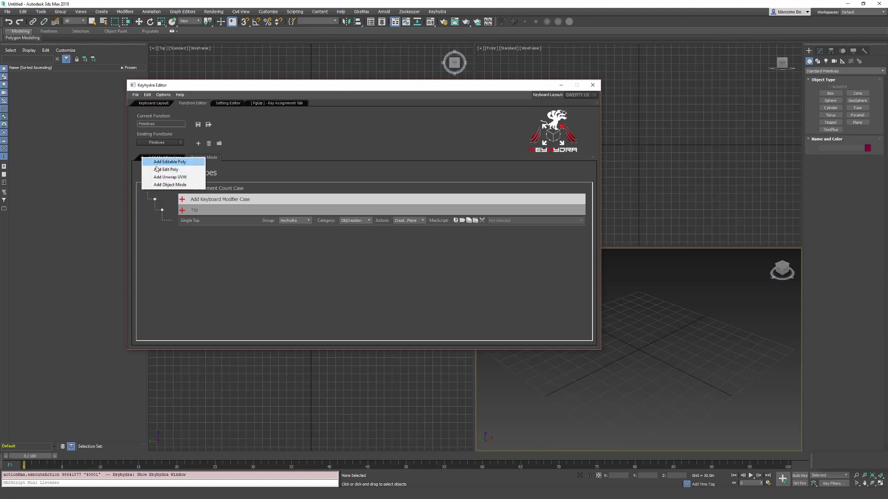
pyautogui.click(199, 290)
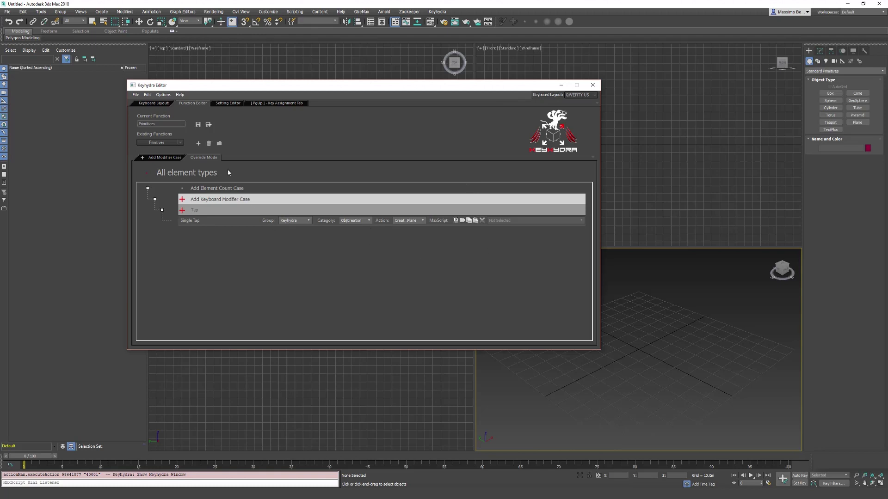
# Test the Single Tap action by creating a plane in the Perspective viewport, and delete that plane.
pyautogui.moveTo(476, 86); pyautogui.dragTo(365, 65)
pyautogui.click(481, 64)
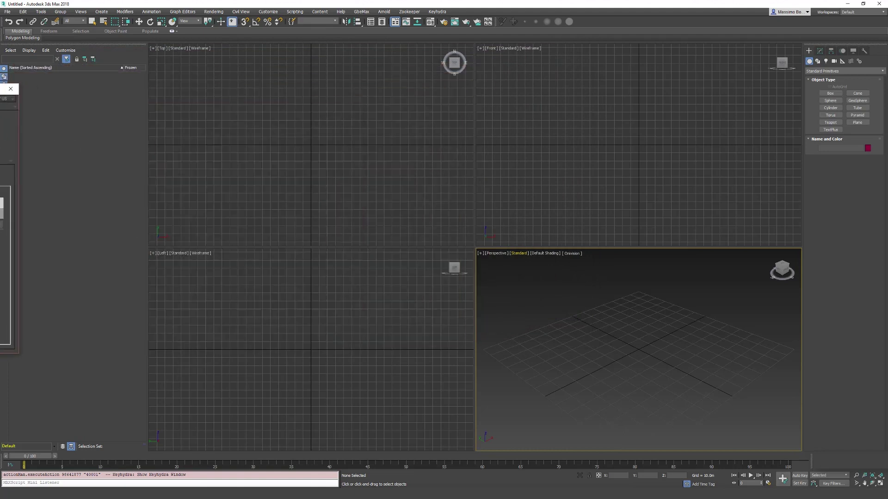
pyautogui.moveTo(668, 384); pyautogui.dragTo(755, 366, button='middle')
pyautogui.press('p')
pyautogui.scroll(8, 625, 354)
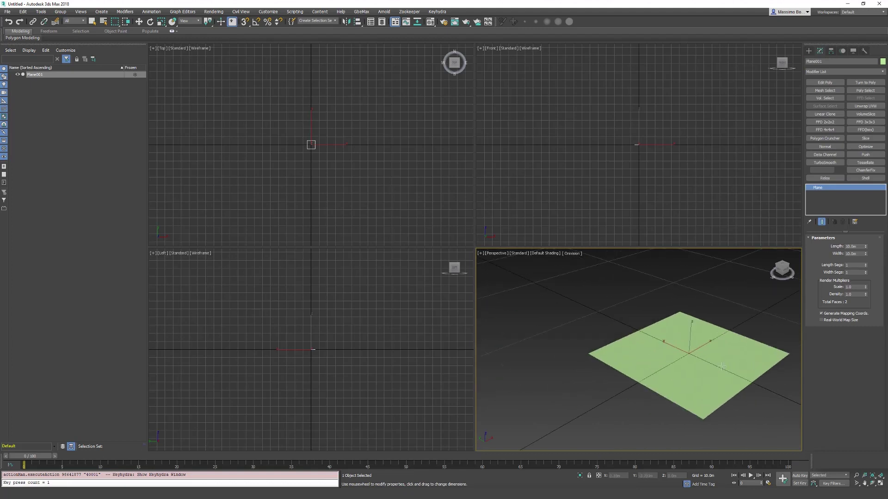
pyautogui.scroll(-5, 755, 366)
pyautogui.moveTo(654, 353); pyautogui.dragTo(646, 350, button='middle')
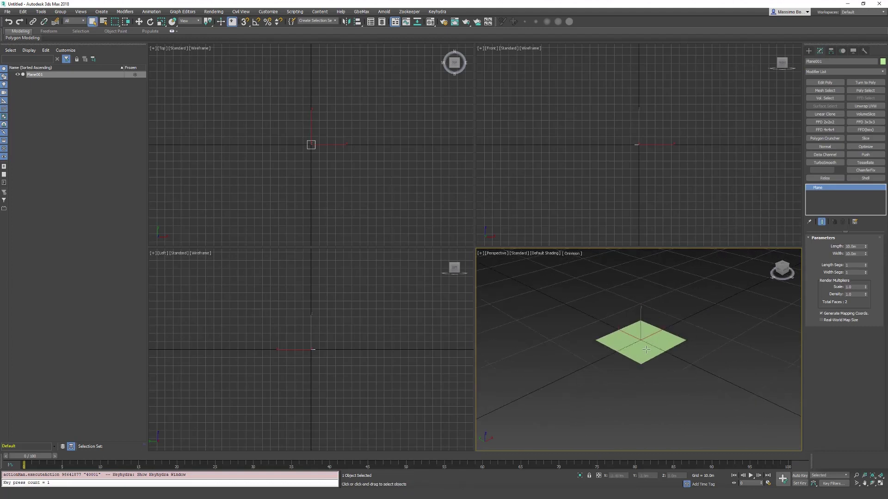
pyautogui.press('w')
pyautogui.press('Delete')
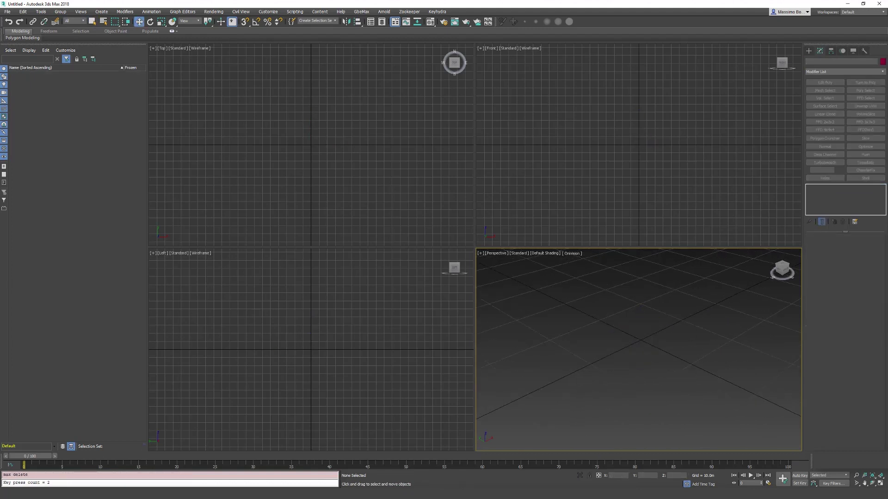
# Reopen the Keyhydra Editor and add a Double Tap entry to the Primitives function.
pyautogui.hotkey('ctrl', 'k')
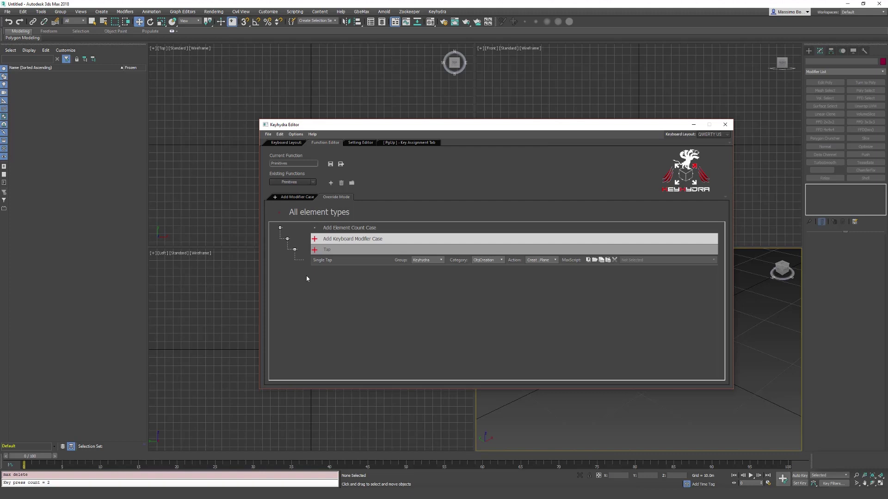
pyautogui.click(316, 252)
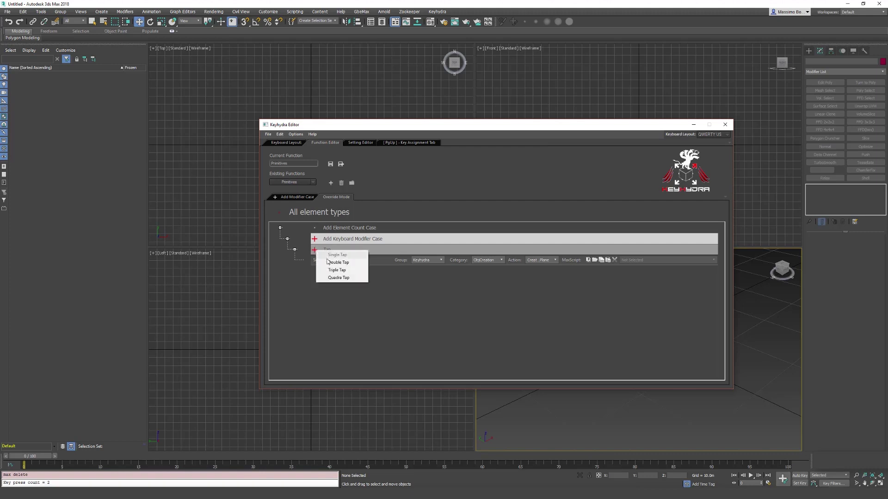
pyautogui.click(330, 264)
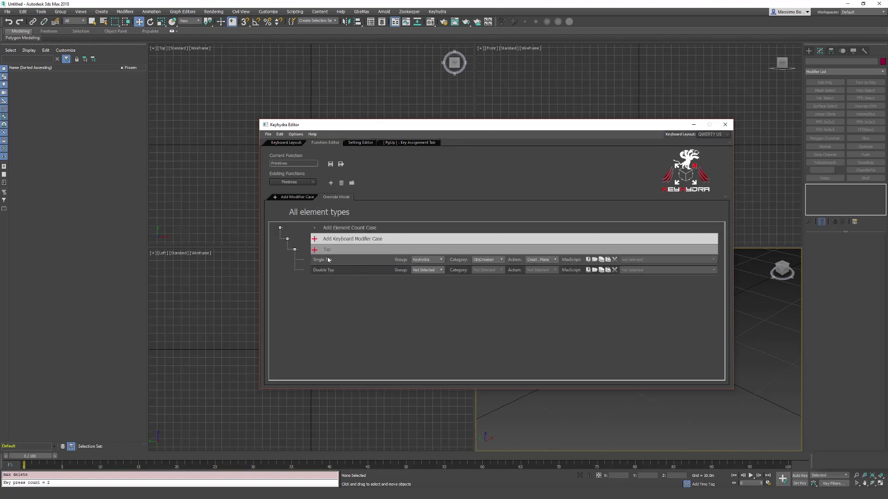
# Copy the Single Tap settings to Double Tap and set the Double Tap action to Create Grid Size Box.
pyautogui.rightClick(328, 257)
pyautogui.rightClick(335, 268)
pyautogui.click(352, 281)
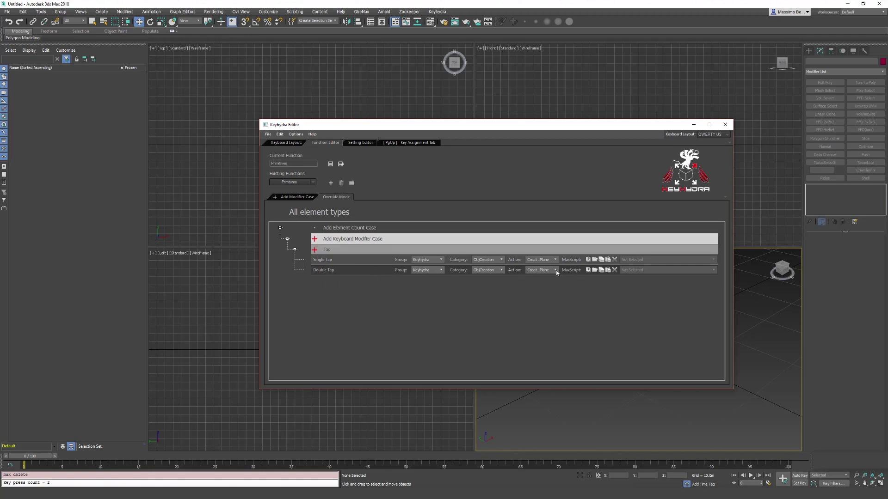
pyautogui.click(555, 270)
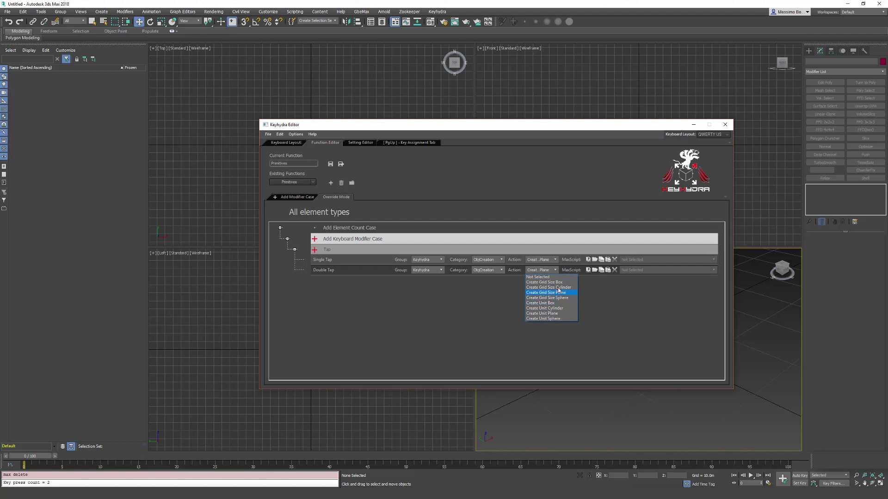
pyautogui.click(558, 283)
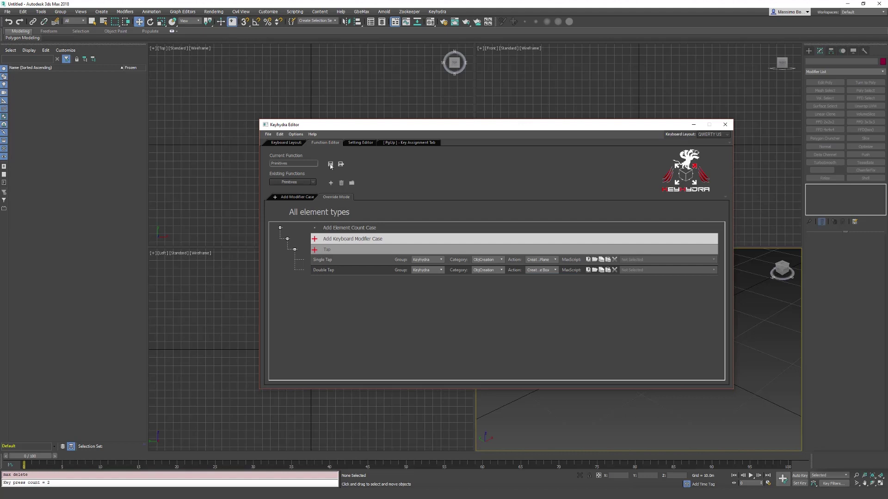
# Test the Double Tap action by creating a box in the maximized Perspective viewport, and delete that box.
pyautogui.moveTo(565, 123); pyautogui.dragTo(293, 66)
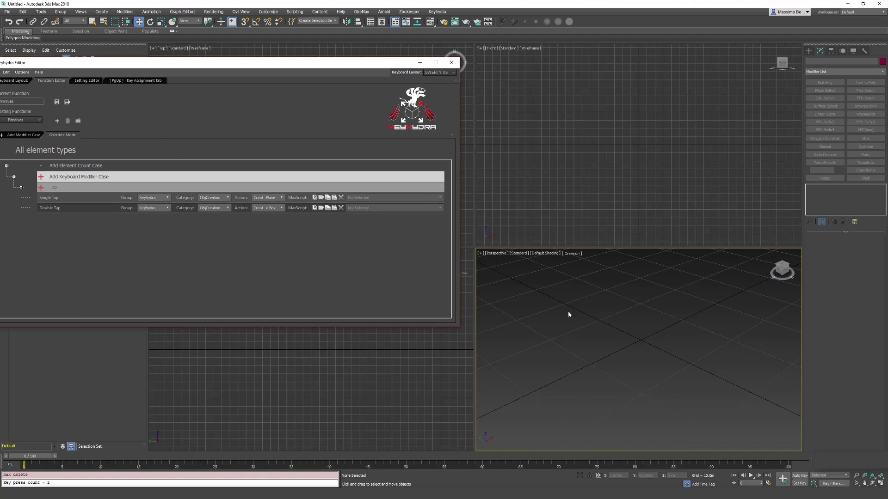
pyautogui.click(606, 366)
pyautogui.hotkey('alt', 'w')
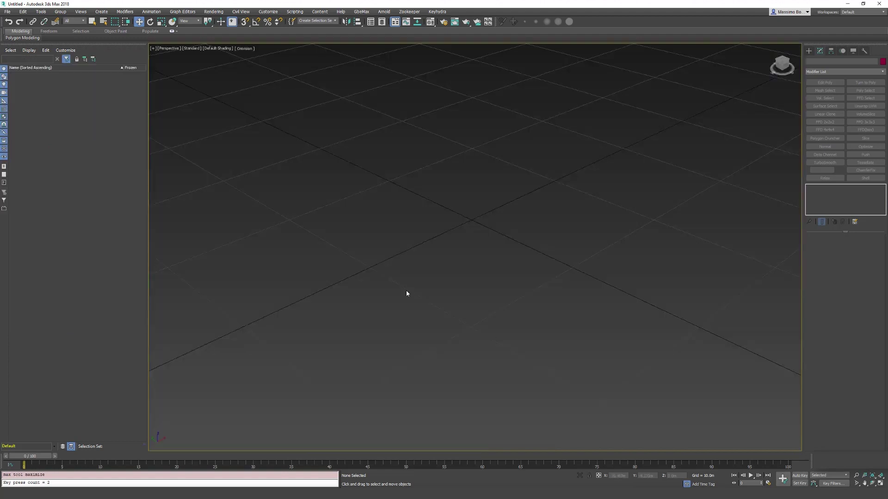
pyautogui.moveTo(464, 344); pyautogui.dragTo(483, 348, button='middle')
pyautogui.press('b')
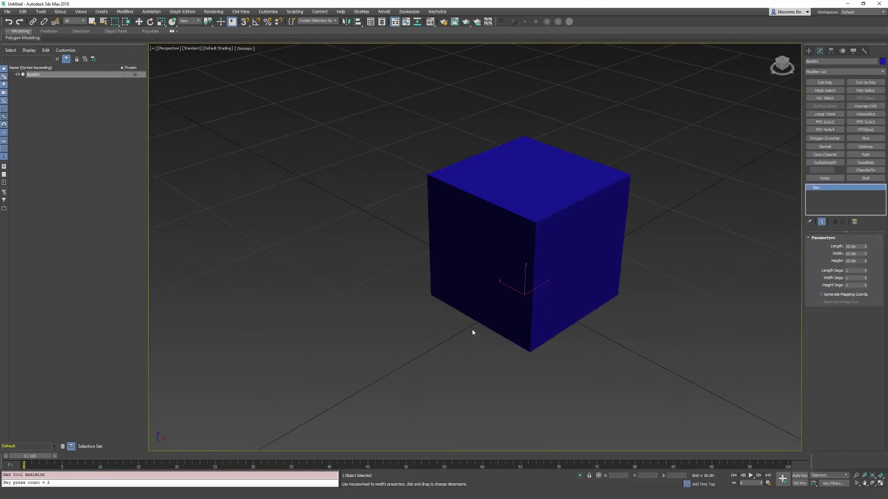
pyautogui.moveTo(460, 329)
pyautogui.mouseDown(button='middle')
pyautogui.moveTo(448, 325)
pyautogui.moveTo(469, 323)
pyautogui.mouseUp(button='middle')
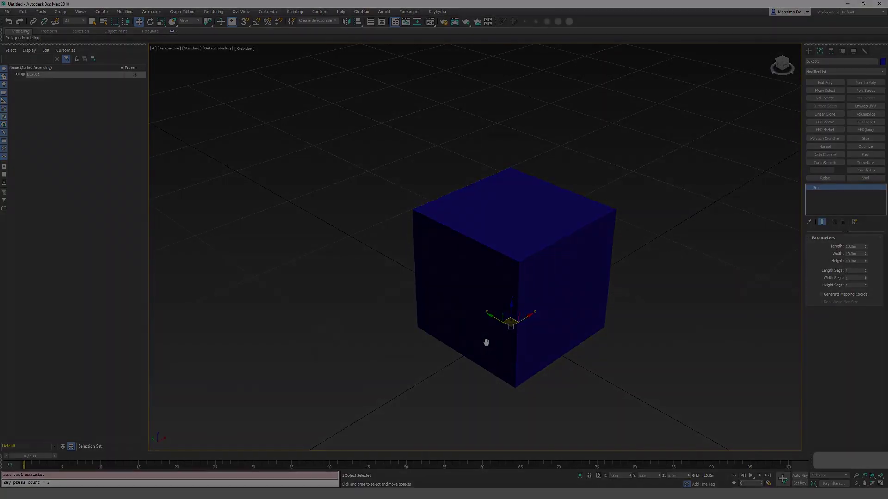
pyautogui.press('Delete')
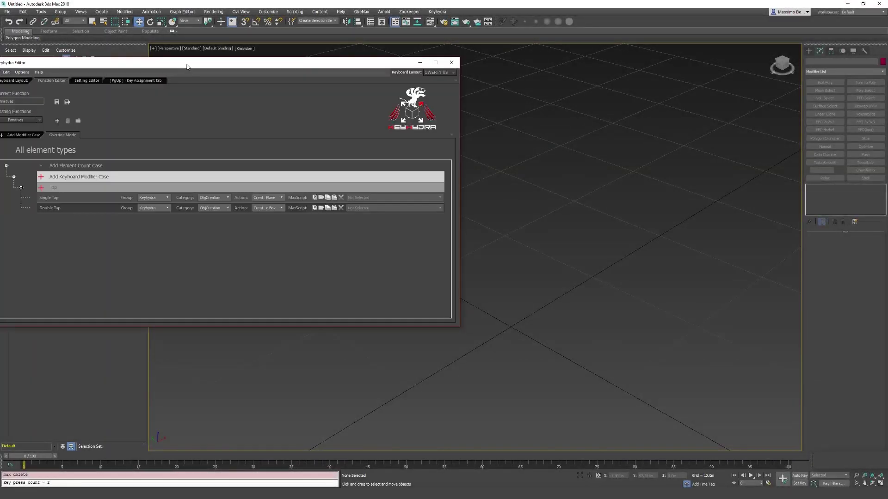
# Add an Editable Poly modifier case to the Primitives function.
pyautogui.moveTo(195, 65); pyautogui.dragTo(465, 81)
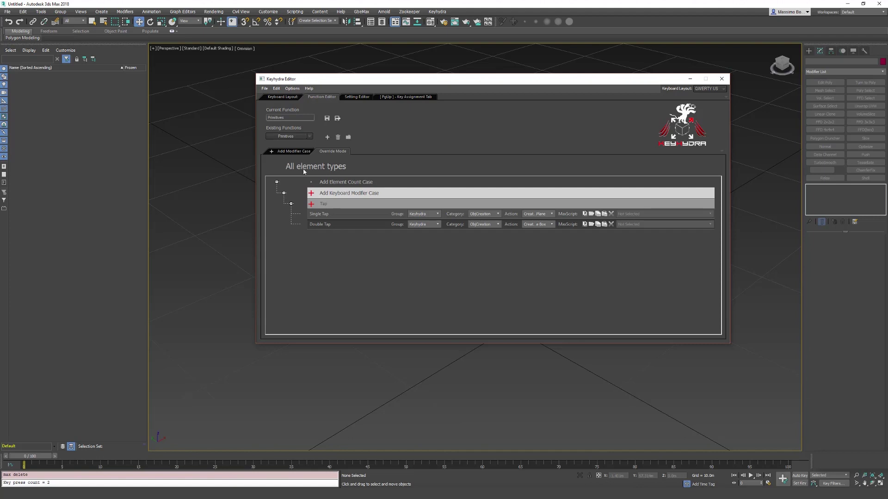
pyautogui.click(272, 153)
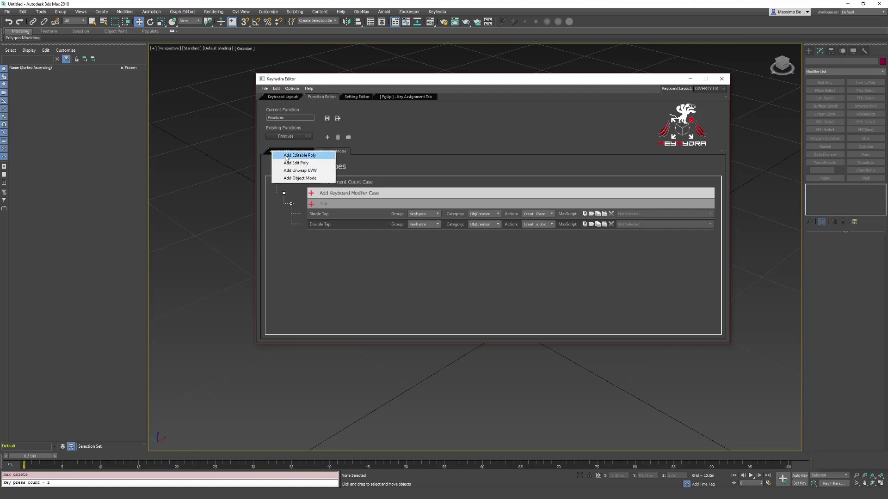
pyautogui.click(286, 156)
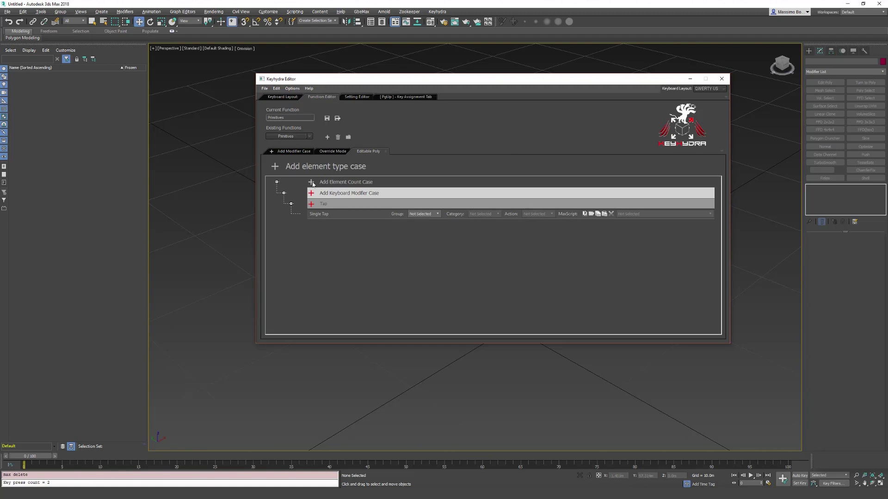
# Add a Polygon Mode element case to Editable Poly, with a count case for 1 selected polygon.
pyautogui.click(275, 168)
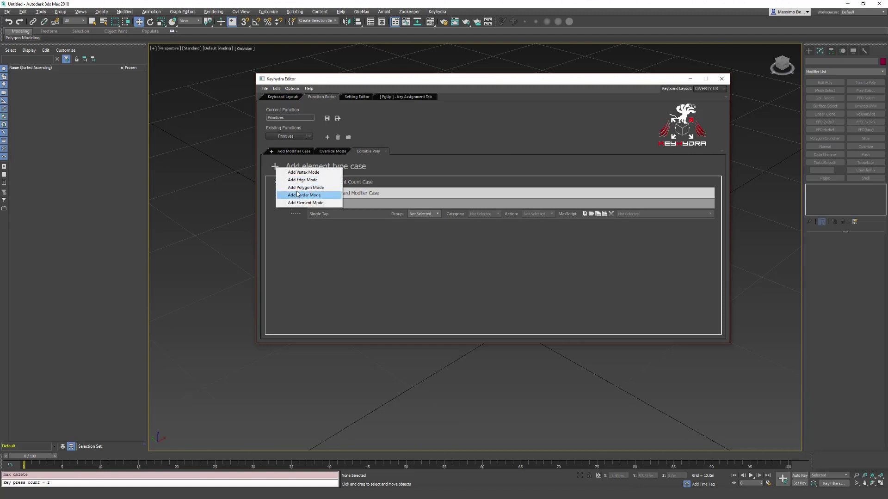
pyautogui.click(297, 187)
pyautogui.click(311, 182)
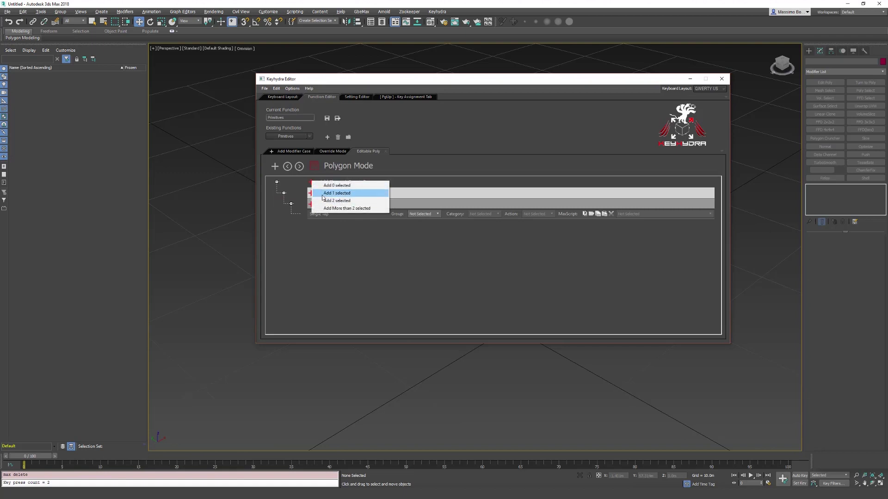
pyautogui.click(323, 196)
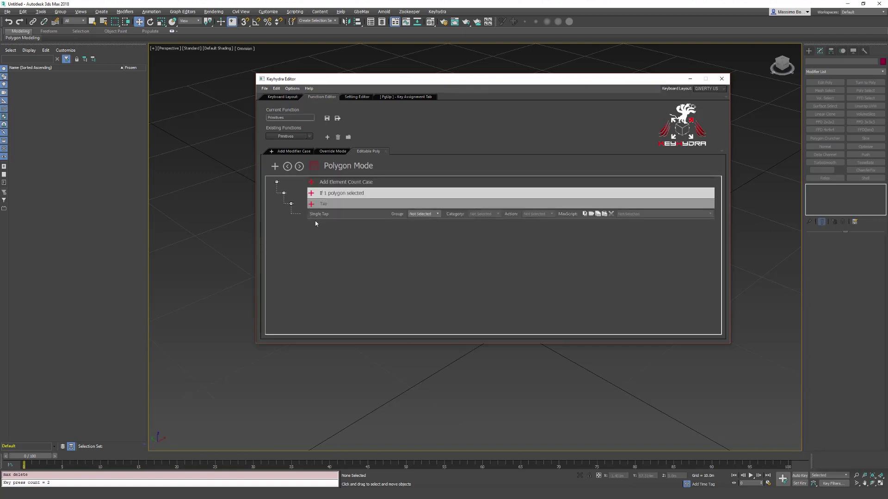
# Set the Single Tap of the one-polygon case to group Main UI, category All Commands and action Extrude (Poly).
pyautogui.click(436, 214)
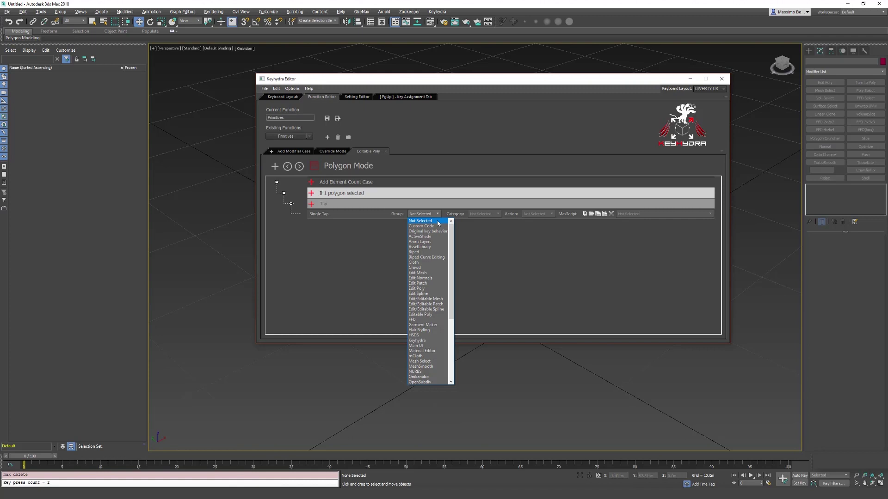
pyautogui.click(417, 345)
pyautogui.click(498, 214)
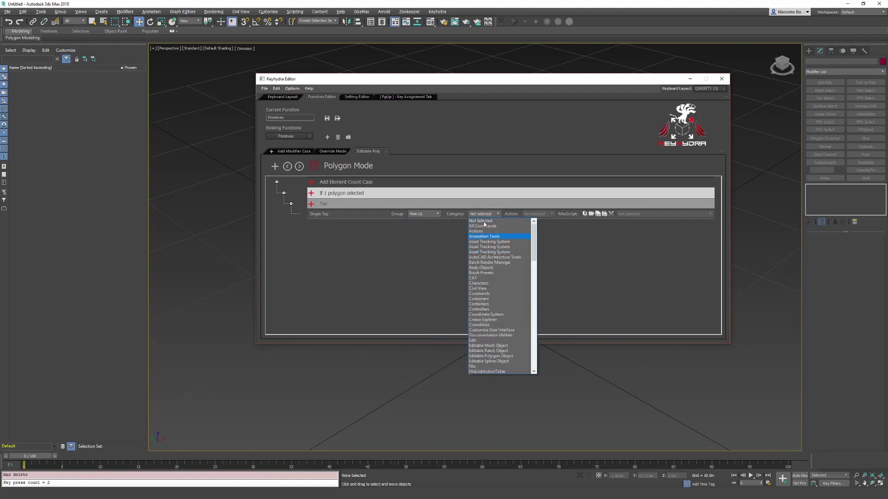
pyautogui.click(486, 227)
pyautogui.click(551, 214)
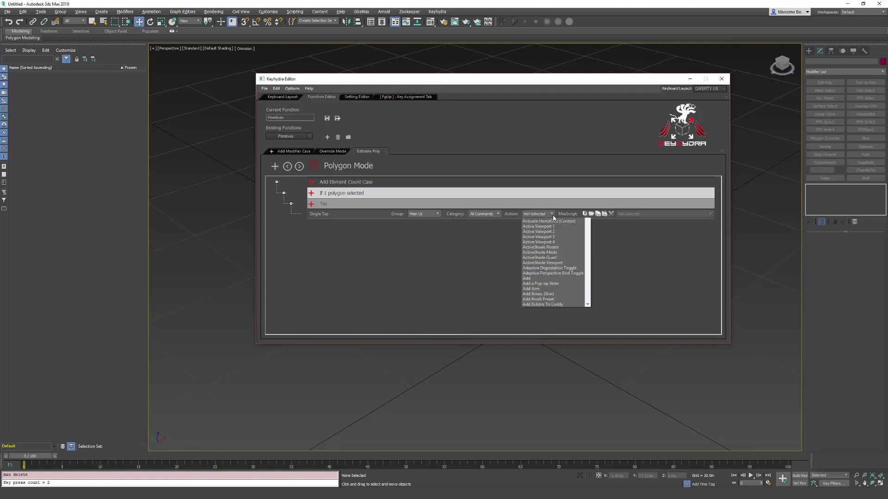
pyautogui.write('extrude')
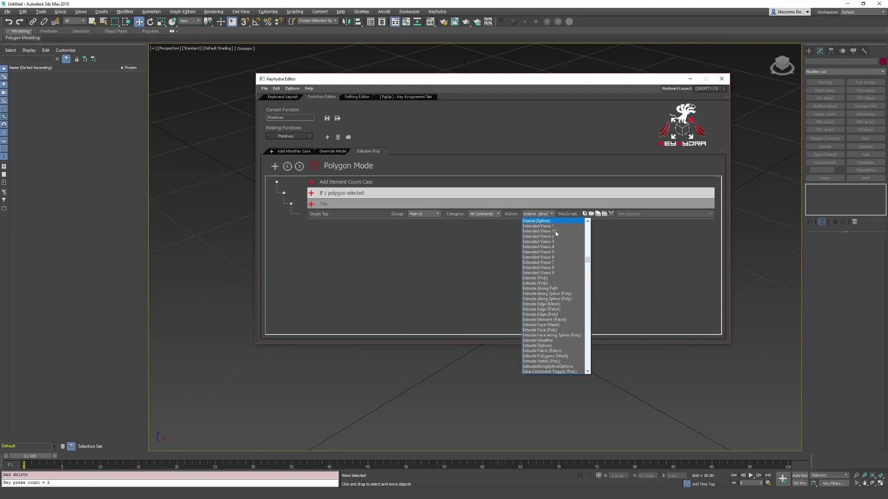
pyautogui.click(548, 226)
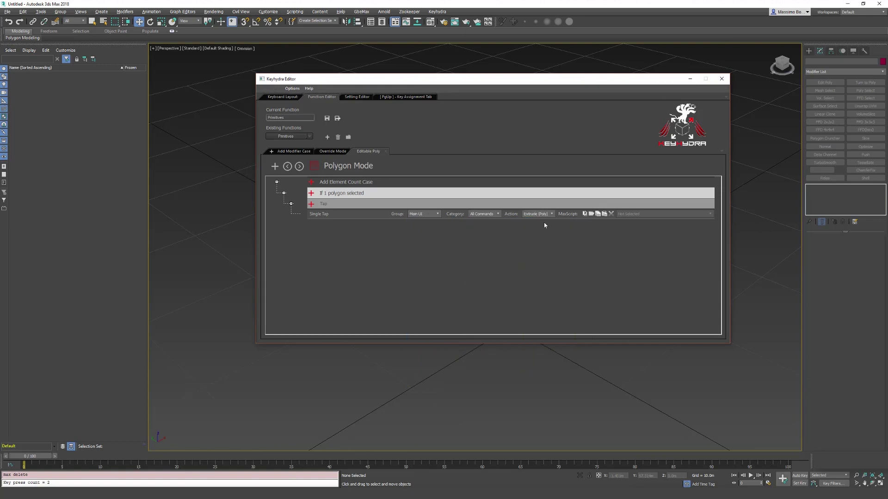
# Create a grid-size box in the Perspective viewport and convert it to an Editable Poly.
pyautogui.moveTo(505, 84); pyautogui.dragTo(497, 84)
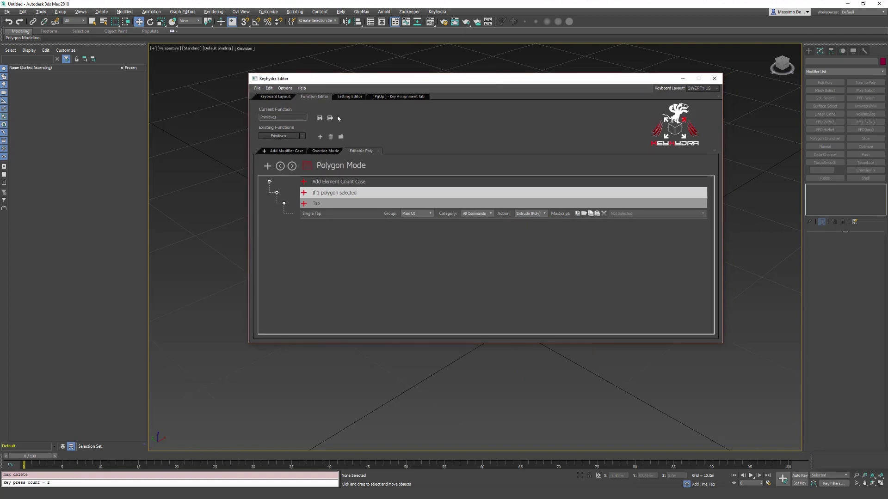
pyautogui.moveTo(480, 85); pyautogui.dragTo(160, 98)
pyautogui.moveTo(567, 344); pyautogui.dragTo(496, 305, button='middle')
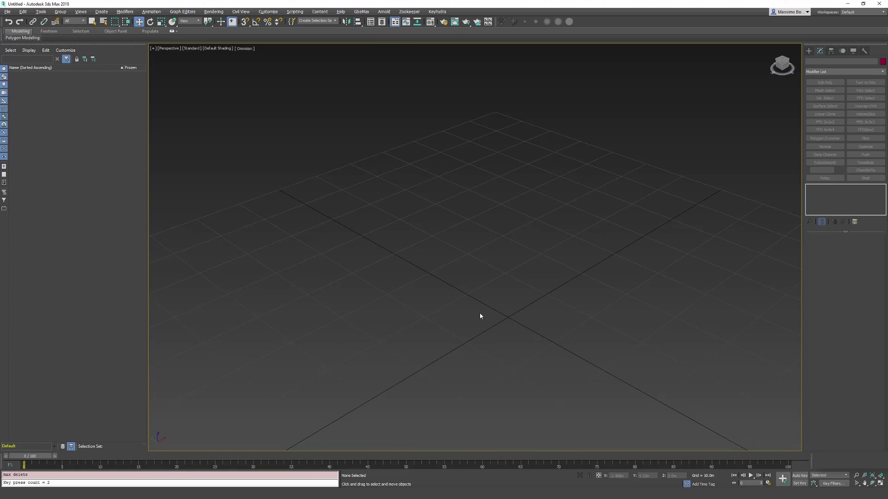
pyautogui.moveTo(498, 338); pyautogui.dragTo(477, 326, button='middle')
pyautogui.moveTo(457, 341); pyautogui.dragTo(462, 347, button='middle')
pyautogui.hotkey('ctrl', 'b')
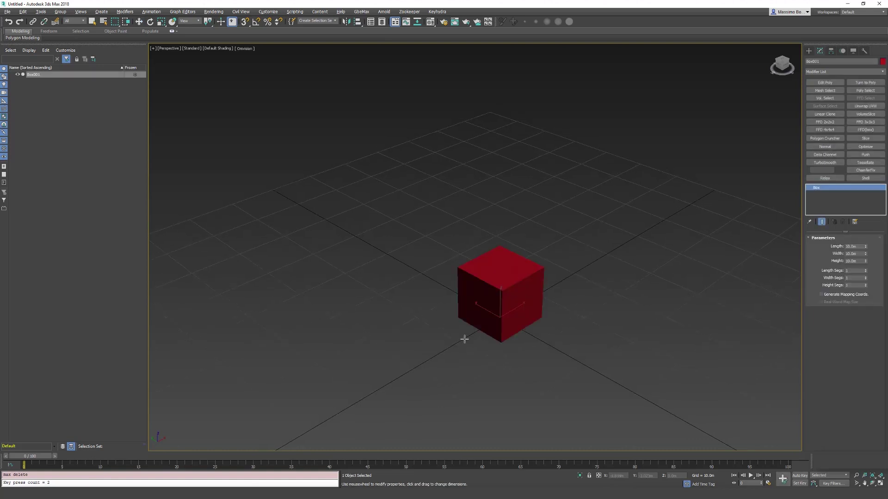
pyautogui.press('z')
pyautogui.scroll(-5, 506, 294)
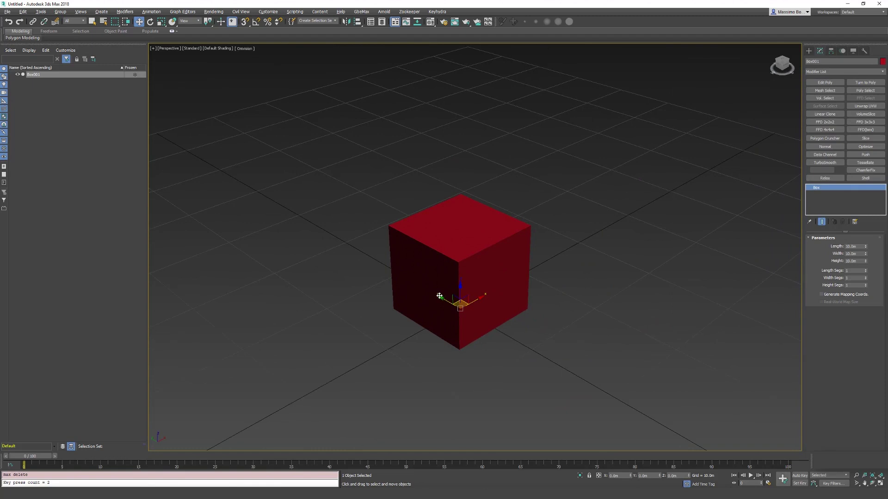
pyautogui.moveTo(417, 317); pyautogui.dragTo(429, 328, button='middle')
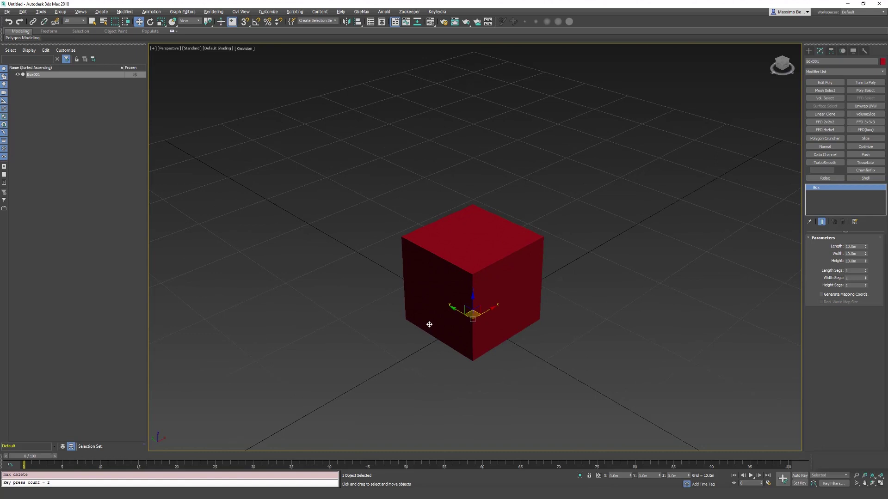
pyautogui.press('1')
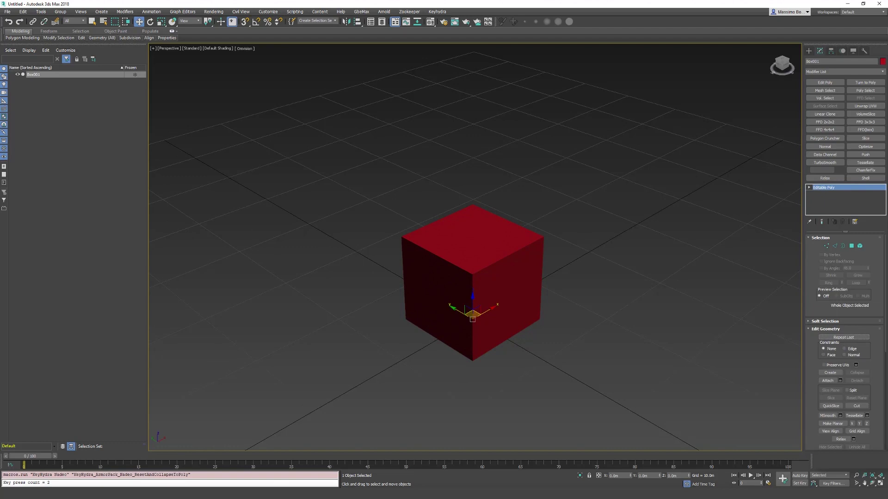
# Test the Polygon Mode Single Tap action by extruding the box's top polygon upward, and leave polygon sub-object mode.
pyautogui.press('pageup')
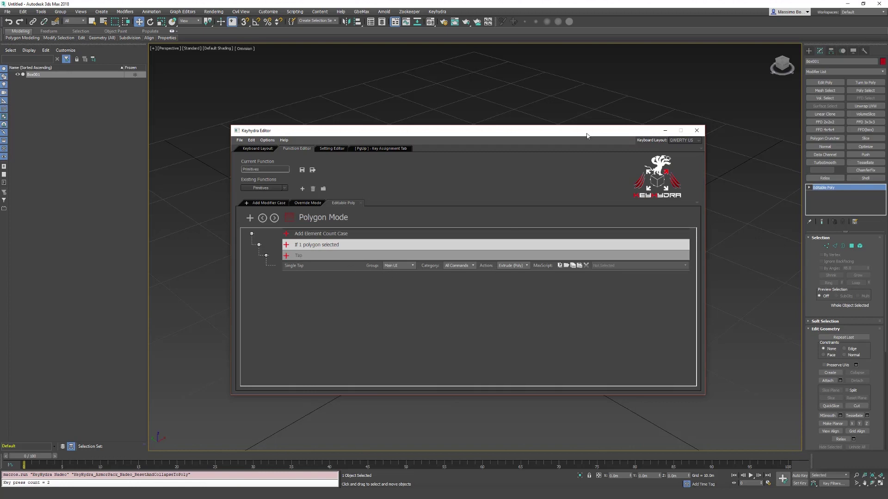
pyautogui.moveTo(509, 130); pyautogui.dragTo(128, 121)
pyautogui.press('4')
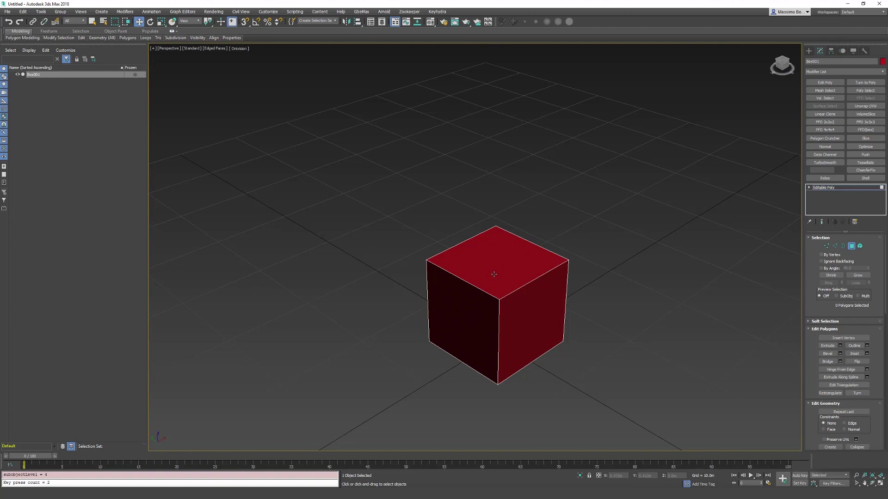
pyautogui.click(494, 275)
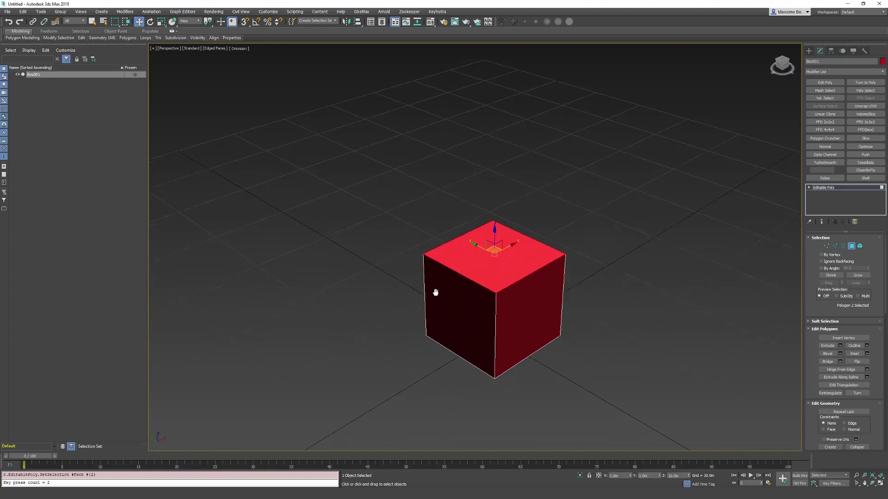
pyautogui.moveTo(434, 293); pyautogui.dragTo(413, 274, button='middle')
pyautogui.hotkey('shift', 'e')
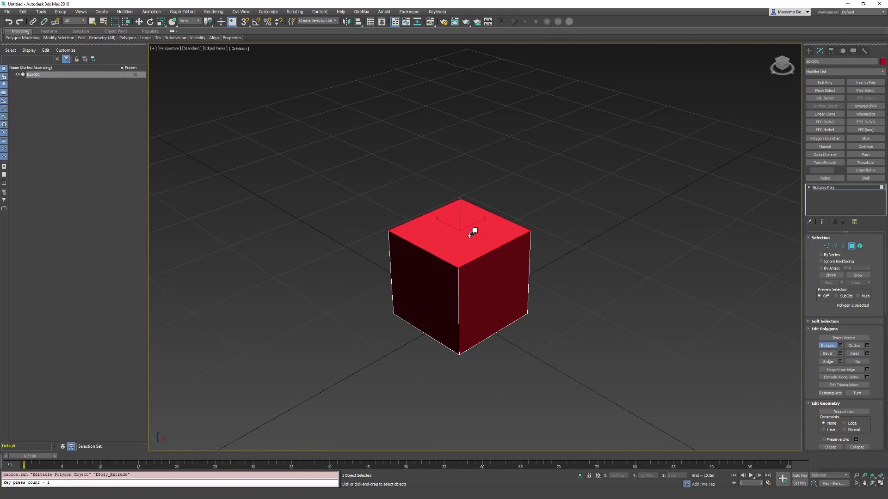
pyautogui.moveTo(471, 230); pyautogui.dragTo(472, 203)
pyautogui.click(852, 246)
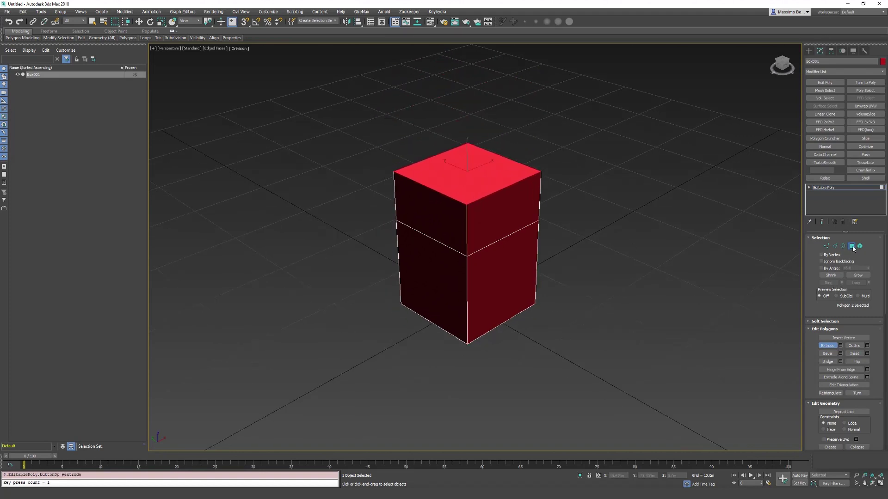
pyautogui.press('w')
pyautogui.moveTo(455, 233); pyautogui.dragTo(474, 242, button='middle')
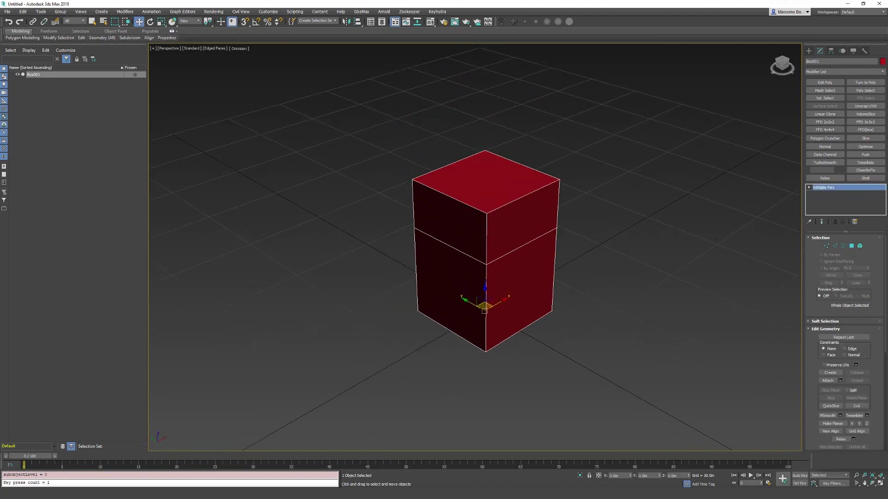
# Add a Vertex Mode element case to Editable Poly, with a count case for 2 selected vertices.
pyautogui.moveTo(0, 120); pyautogui.dragTo(360, 129)
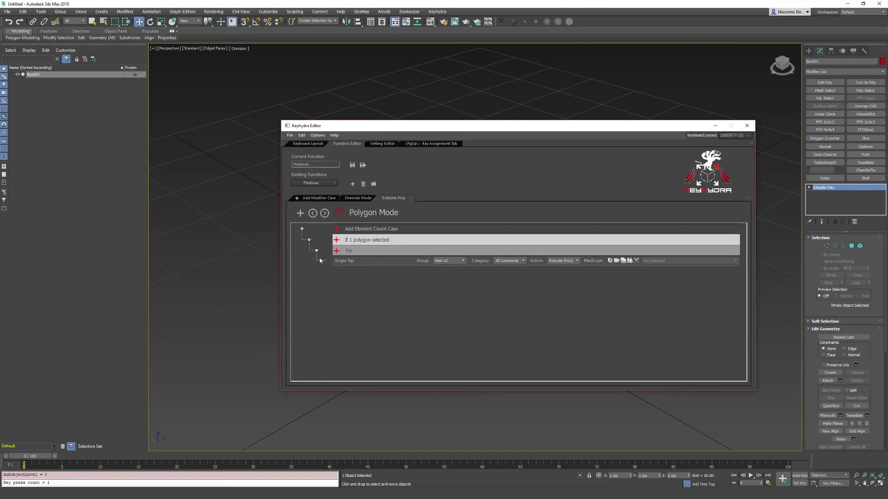
pyautogui.click(325, 214)
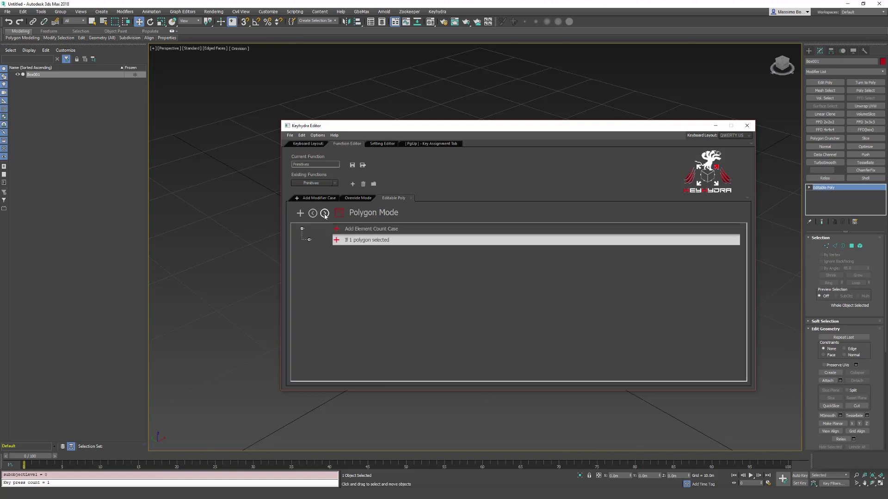
pyautogui.click(300, 214)
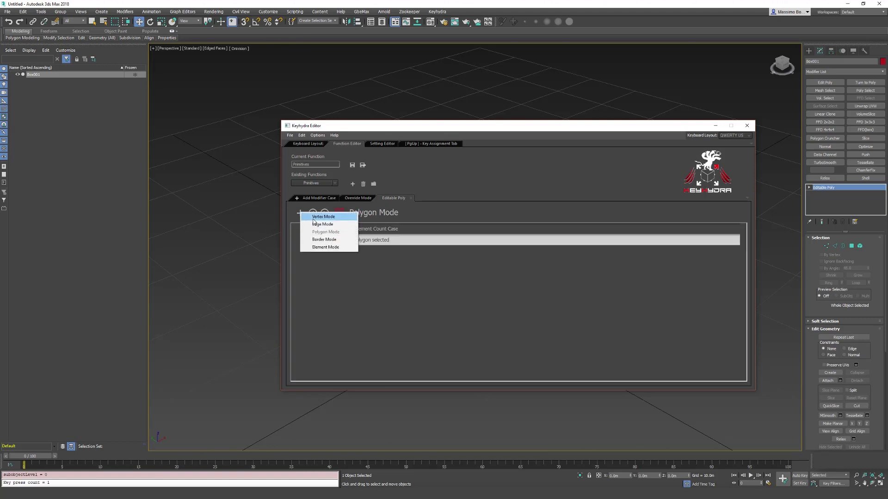
pyautogui.click(312, 219)
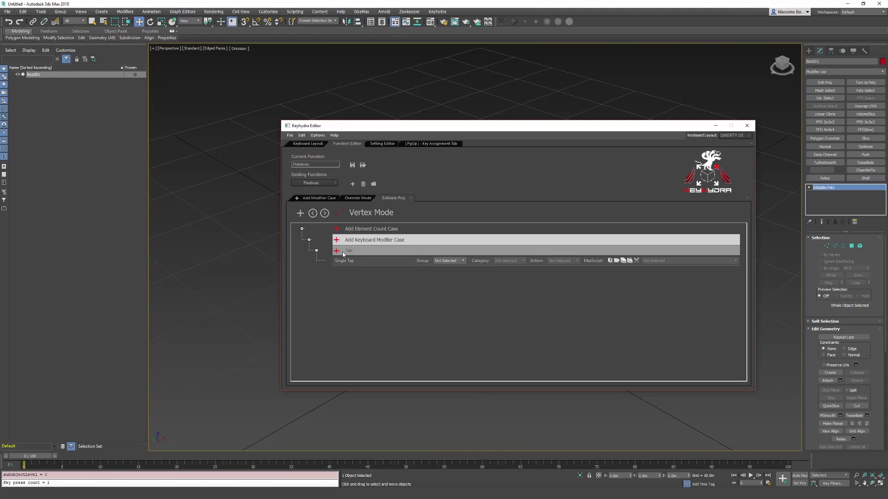
pyautogui.click(336, 229)
pyautogui.click(347, 249)
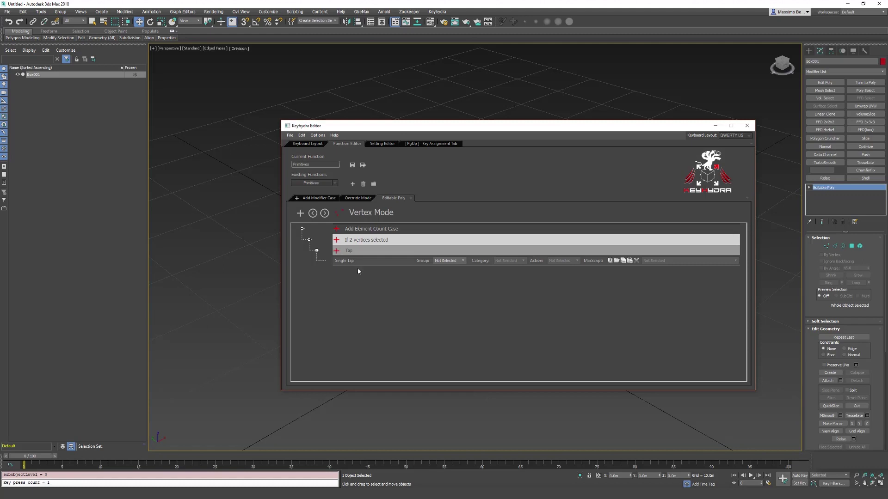
# Set the Single Tap of the two-vertices case to group Main UI, category All Commands and action Chamfer (Poly).
pyautogui.click(462, 260)
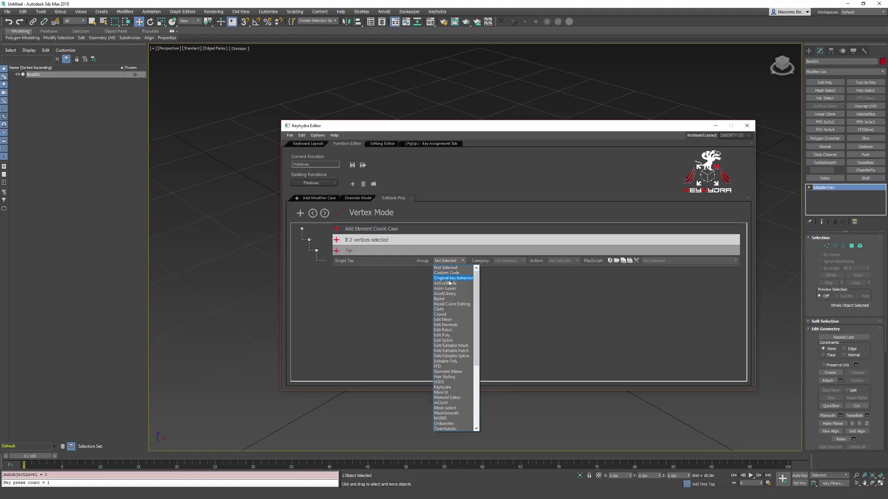
pyautogui.click(452, 393)
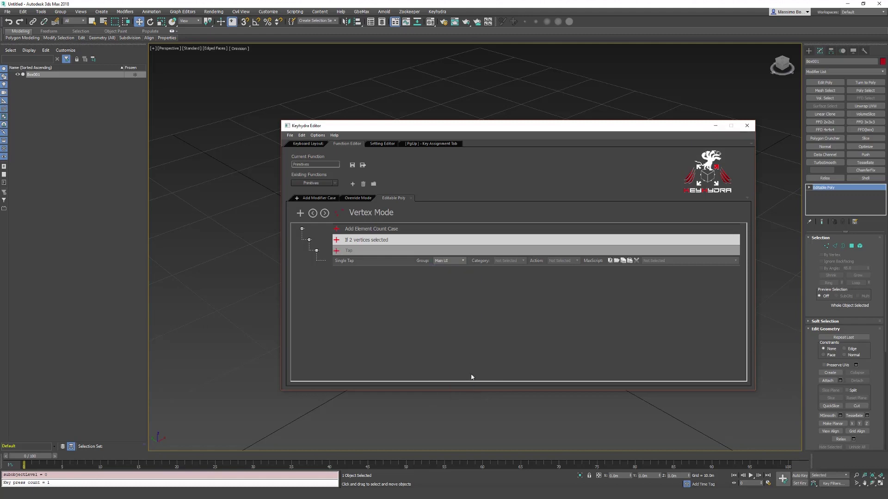
pyautogui.click(523, 261)
pyautogui.click(509, 273)
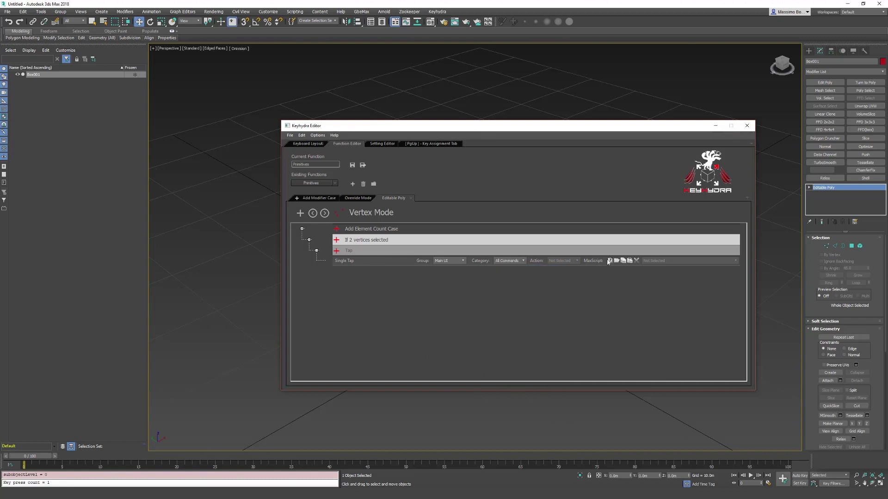
pyautogui.click(577, 262)
pyautogui.write('chamfer')
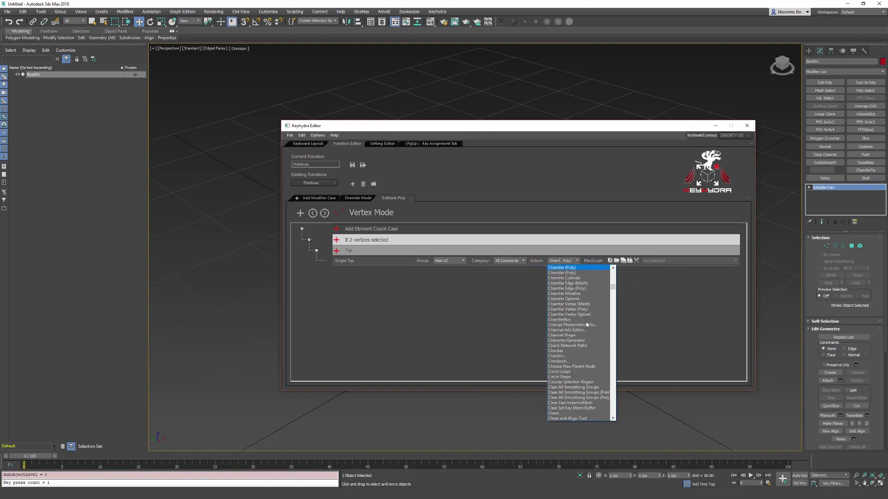
pyautogui.click(560, 272)
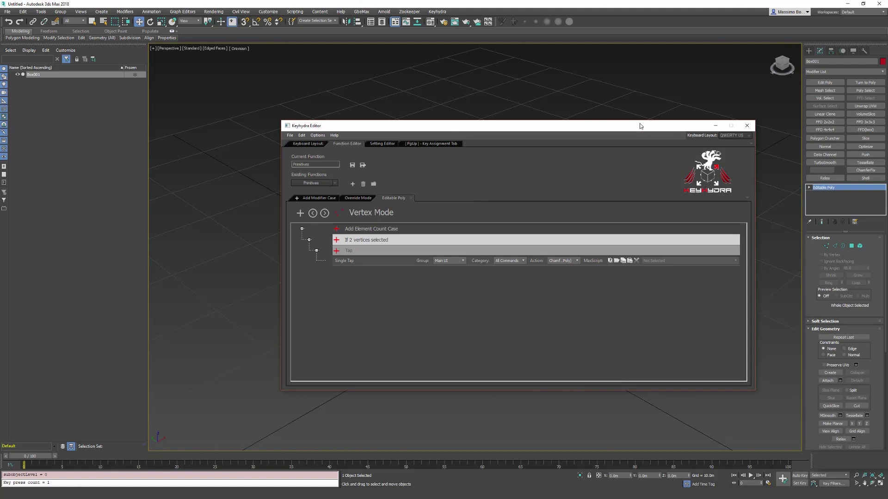
# Test the Single Tap of the two-vertices case by chamfering two adjacent top corner vertices of the red box.
pyautogui.moveTo(638, 123); pyautogui.dragTo(215, 92)
pyautogui.click(394, 101)
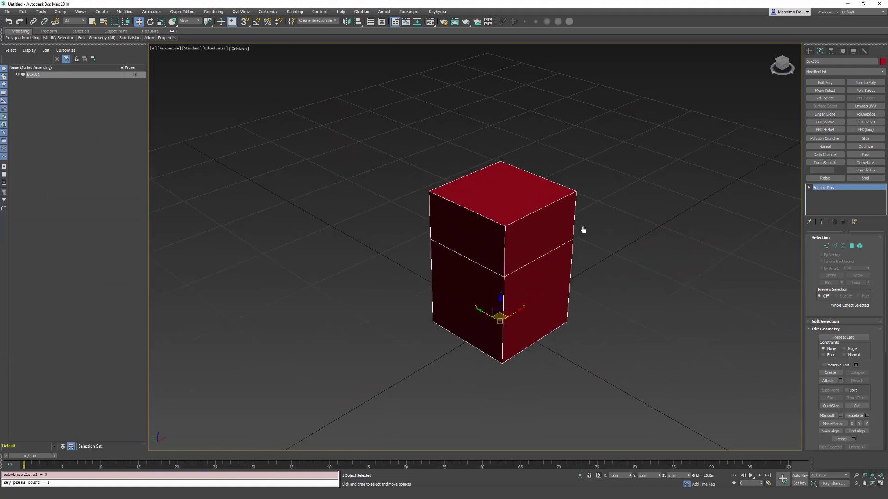
pyautogui.press('1')
pyautogui.click(561, 191)
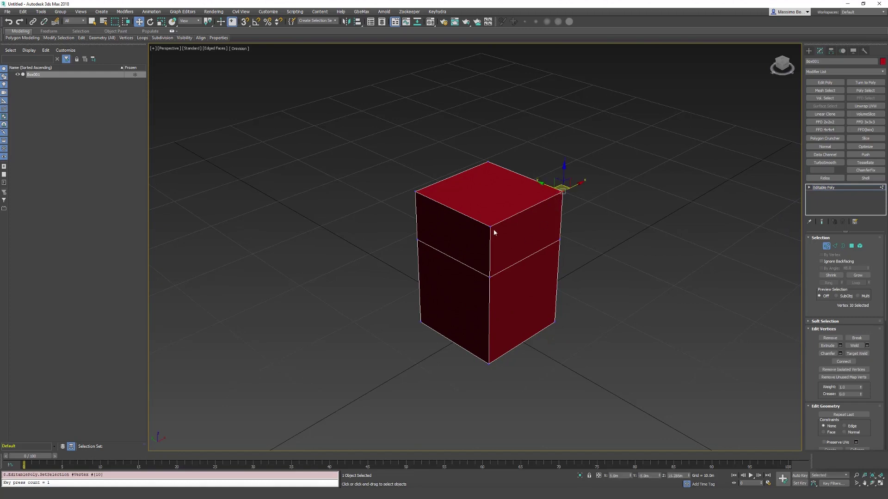
pyautogui.keyDown('ctrl'); pyautogui.click(489, 228); pyautogui.keyUp('ctrl')
pyautogui.moveTo(489, 231)
pyautogui.mouseDown(button='middle')
pyautogui.moveTo(497, 255)
pyautogui.moveTo(499, 244)
pyautogui.mouseUp(button='middle')
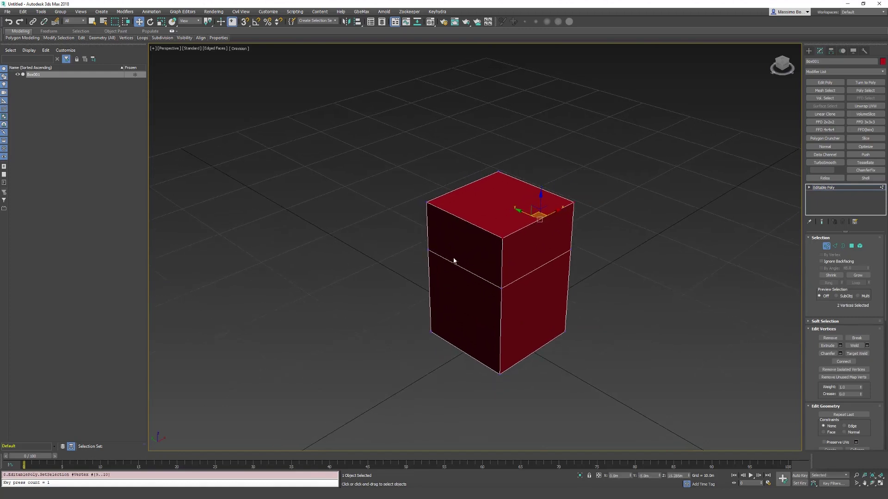
pyautogui.hotkey('ctrl', 'shift', 'c')
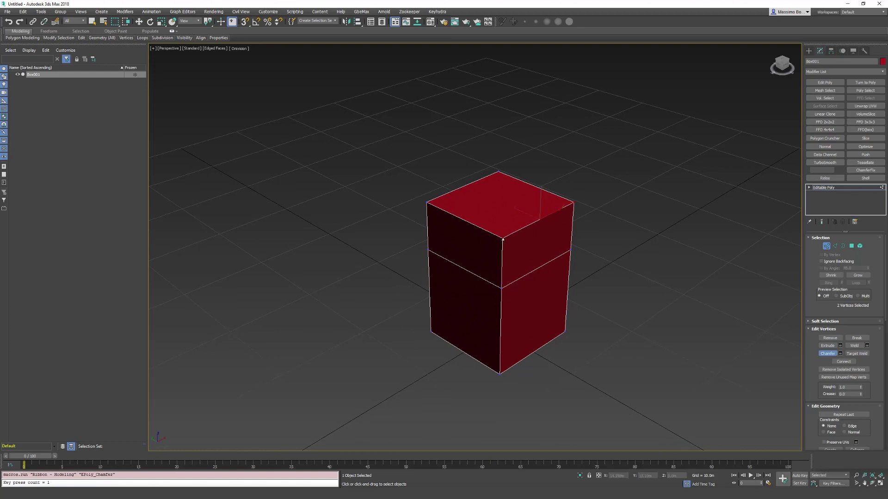
pyautogui.moveTo(501, 240); pyautogui.dragTo(510, 220)
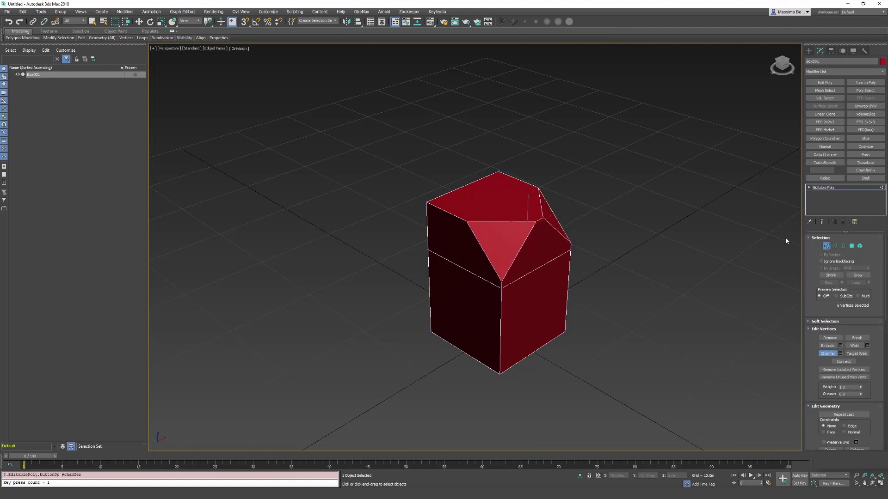
pyautogui.press('w')
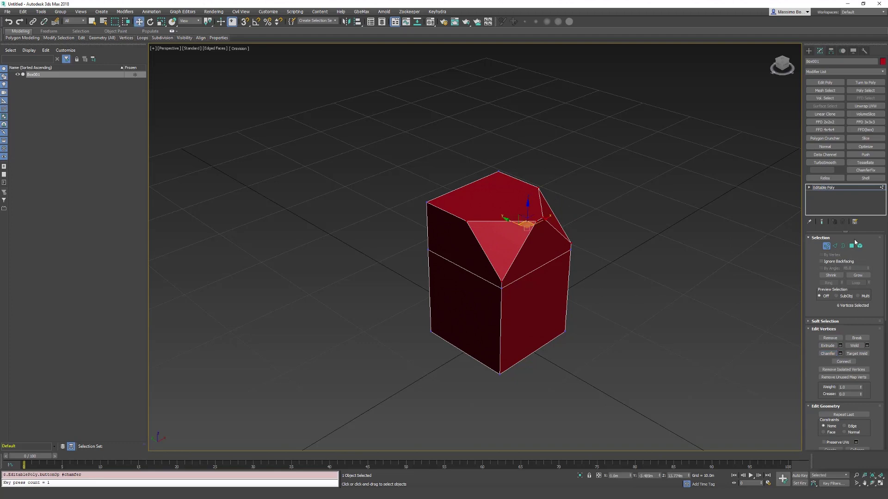
# Test the polygon Single Tap by extruding the box's lower front-left polygon outward, and leave polygon sub-object mode.
pyautogui.click(851, 246)
pyautogui.click(479, 303)
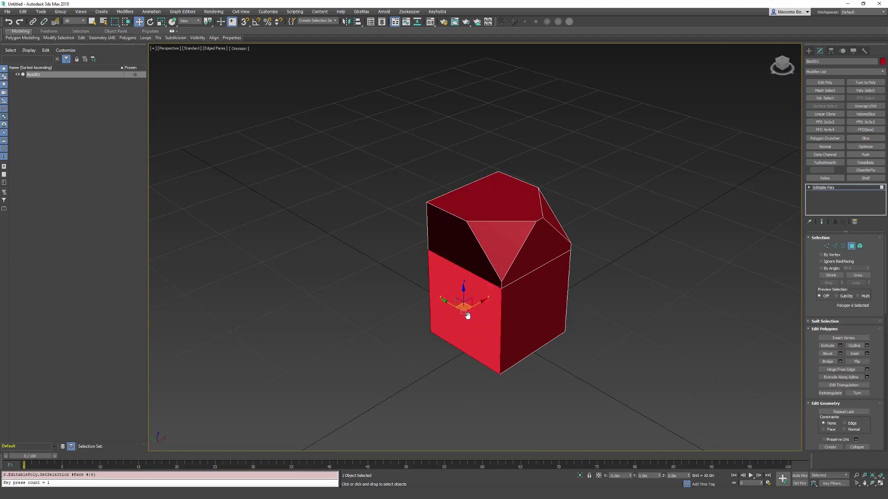
pyautogui.moveTo(468, 316); pyautogui.dragTo(470, 274, button='middle')
pyautogui.hotkey('shift', 'e')
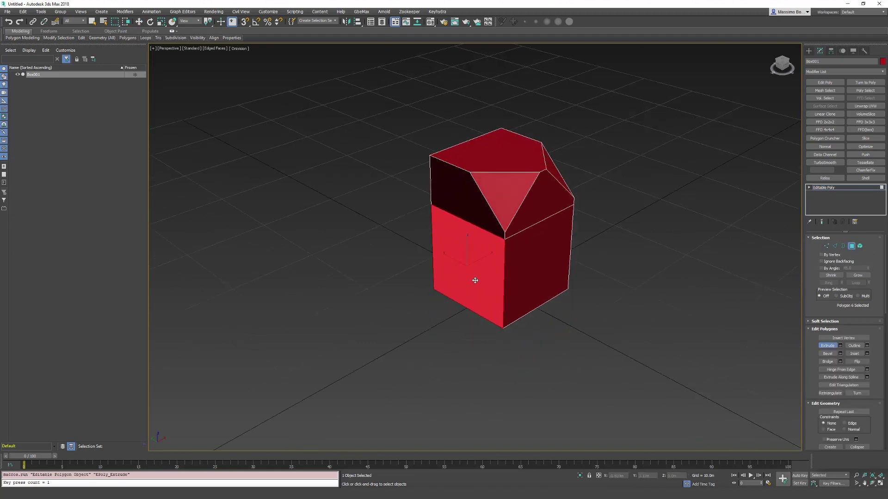
pyautogui.moveTo(479, 264); pyautogui.dragTo(499, 258)
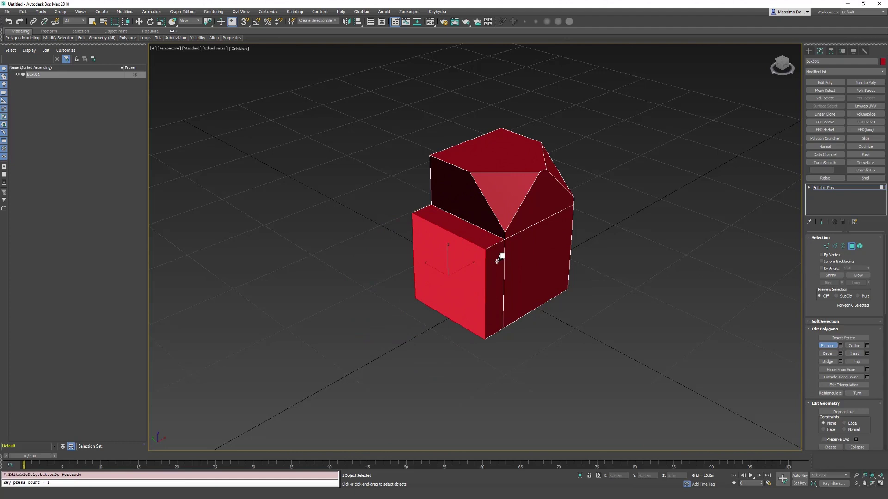
pyautogui.press('w')
pyautogui.press('4')
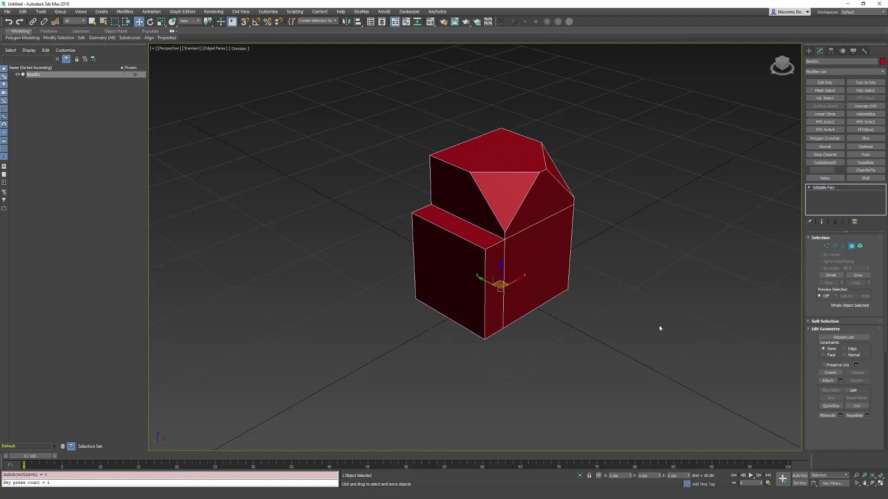
# With nothing selected, create a plane with the Primitives single tap, move it in front of the red box and deselect it.
pyautogui.click(660, 326)
pyautogui.moveTo(659, 324); pyautogui.dragTo(559, 325, button='middle')
pyautogui.scroll(-3, 551, 317)
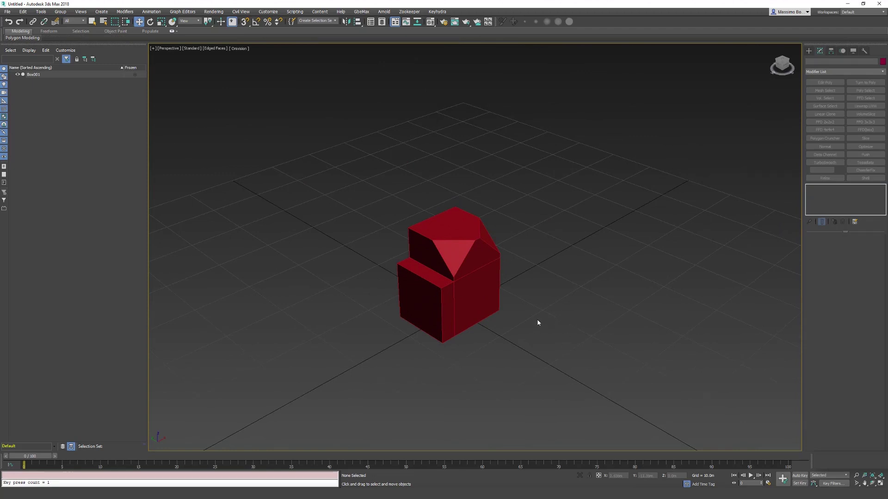
pyautogui.moveTo(536, 320); pyautogui.dragTo(543, 298, button='middle')
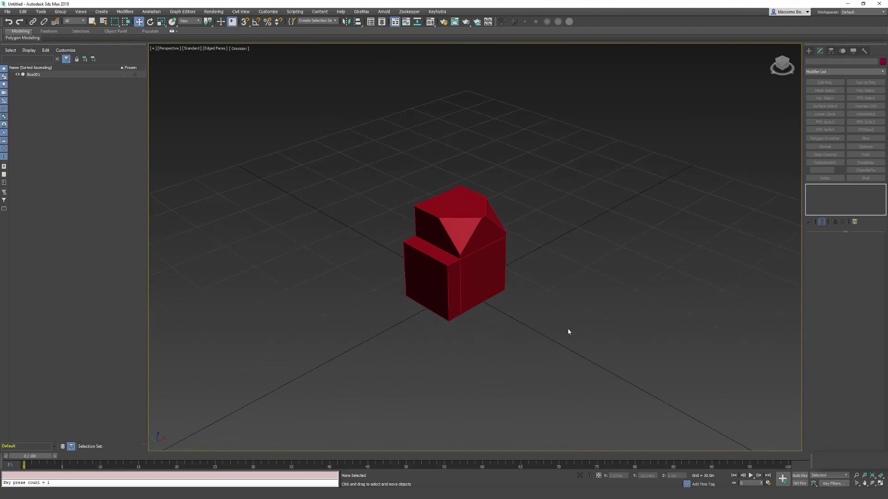
pyautogui.press('p')
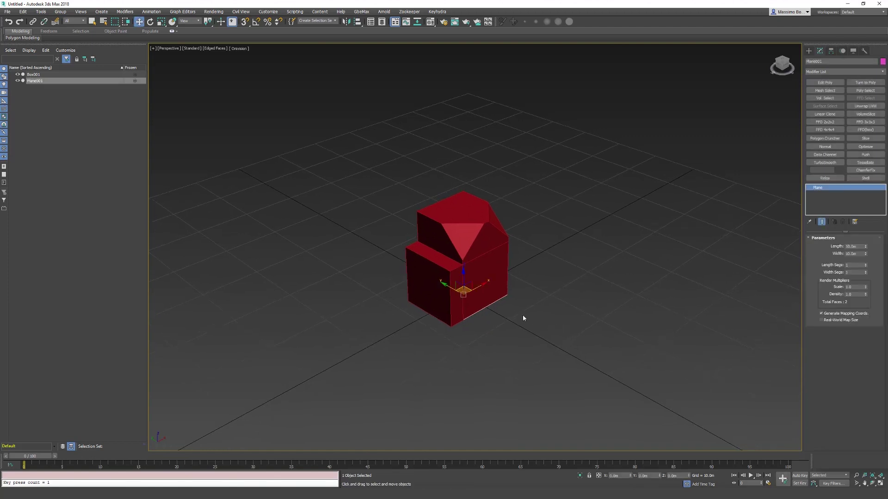
pyautogui.moveTo(447, 286); pyautogui.dragTo(567, 337)
pyautogui.moveTo(566, 338); pyautogui.dragTo(529, 307, button='middle')
pyautogui.click(473, 337)
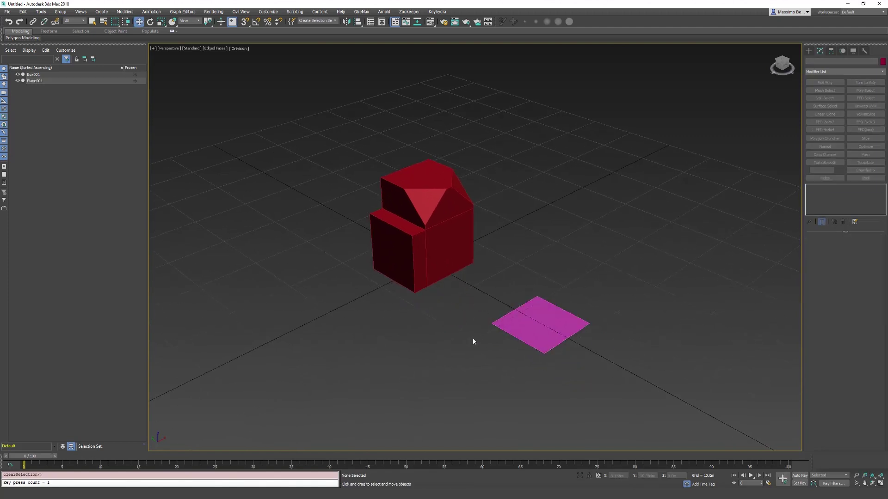
# Create a second box with the Primitives double tap and move it about 19.4 m along X, clear of the red box.
pyautogui.moveTo(473, 338); pyautogui.dragTo(512, 353, button='middle')
pyautogui.press('b')
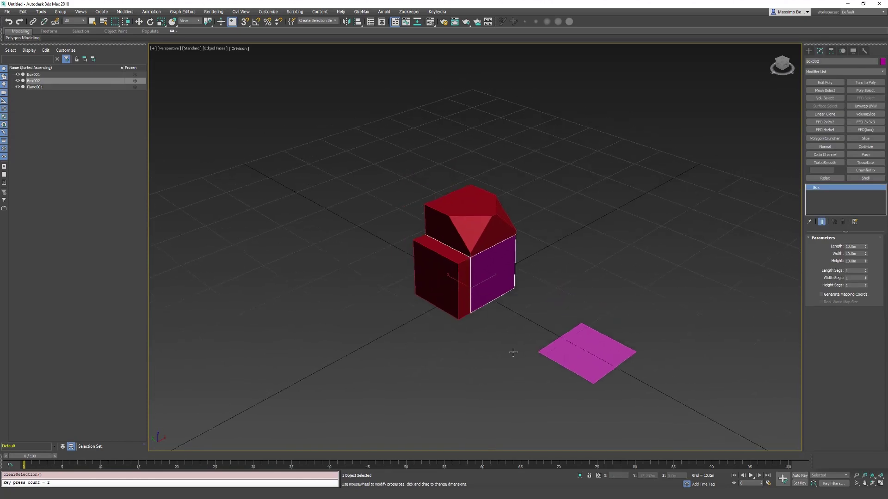
pyautogui.moveTo(469, 295); pyautogui.dragTo(499, 301, button='middle')
pyautogui.press('w')
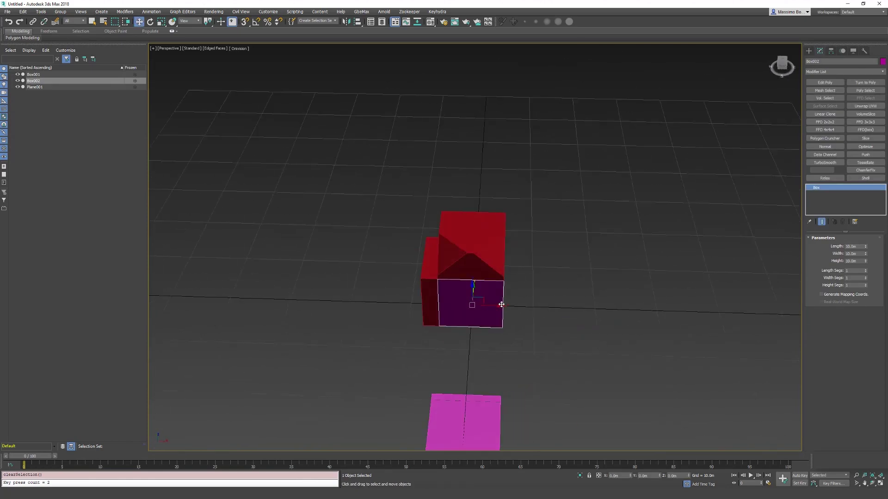
pyautogui.moveTo(499, 301); pyautogui.dragTo(601, 309)
pyautogui.moveTo(523, 314); pyautogui.dragTo(569, 323, button='middle')
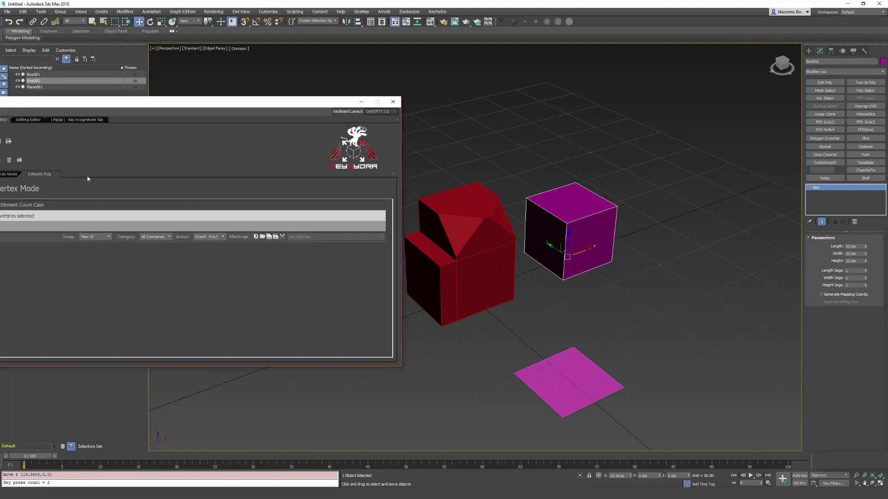
# Add an Unwrap UVW modifier case to the Primitives function.
pyautogui.moveTo(175, 104); pyautogui.dragTo(504, 138)
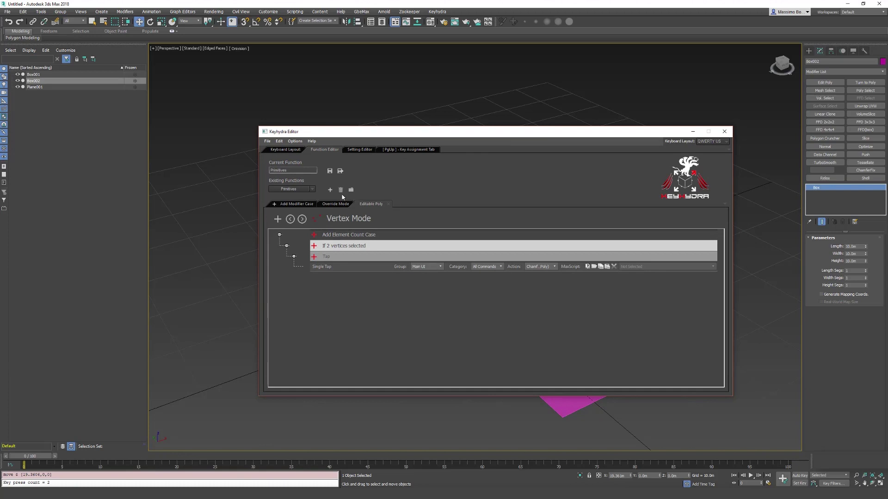
pyautogui.click(274, 206)
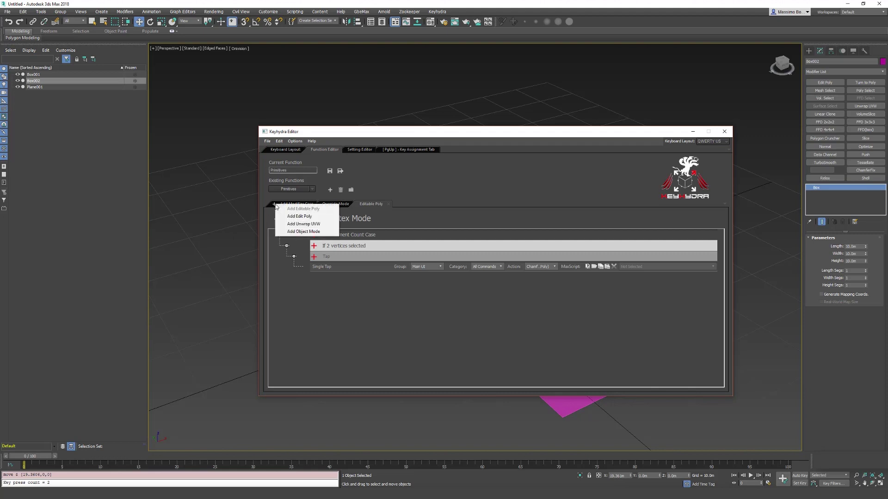
pyautogui.click(293, 225)
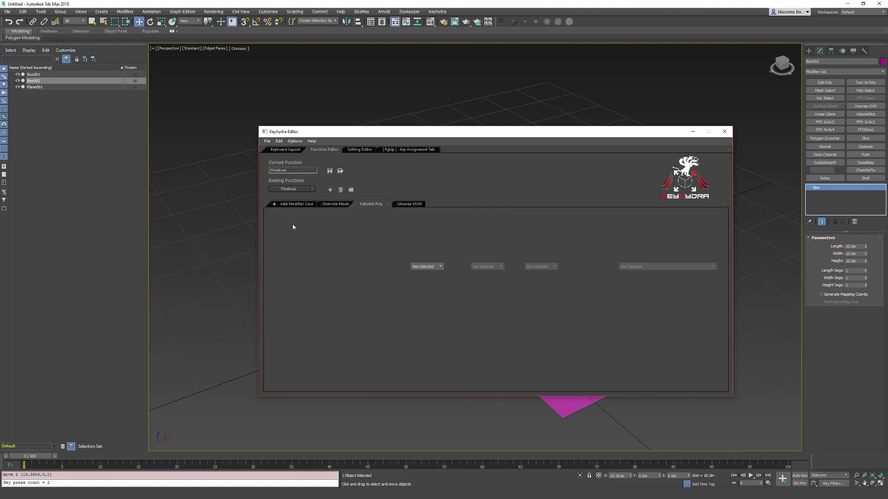
# Add an Edge Mode element case to Unwrap UVW, with a count case for 1 selected edge.
pyautogui.click(278, 218)
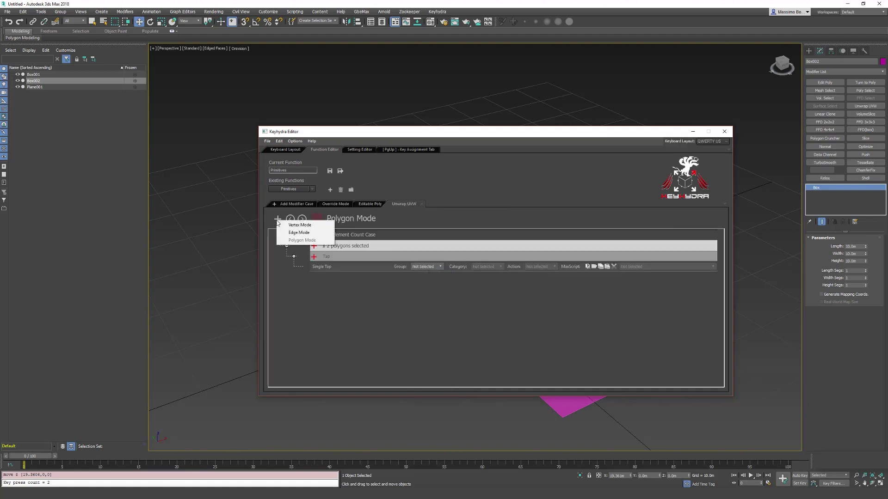
pyautogui.click(296, 233)
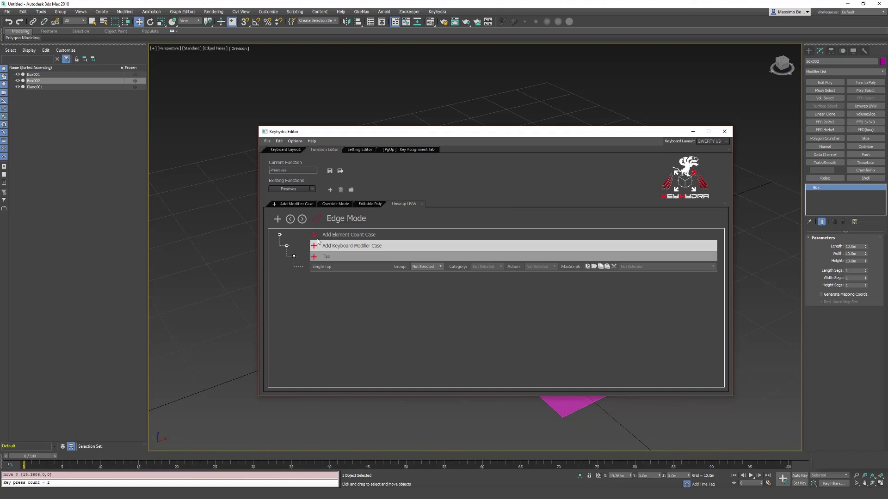
pyautogui.click(315, 236)
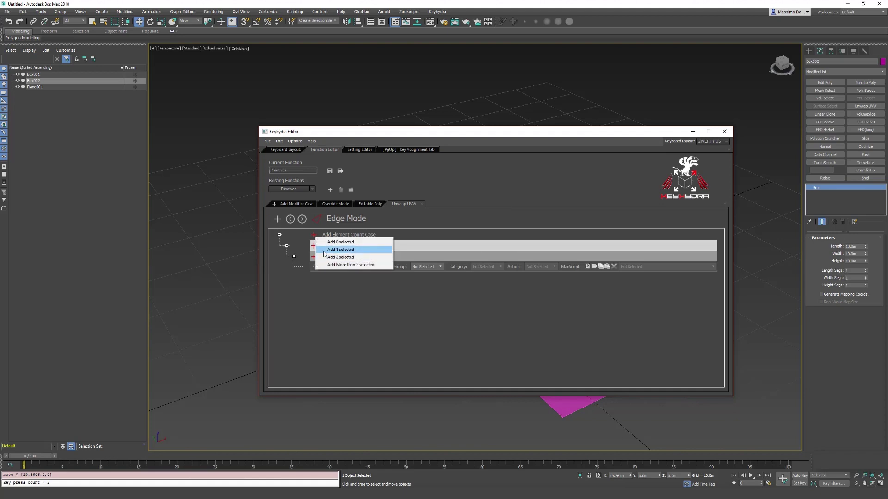
pyautogui.click(323, 251)
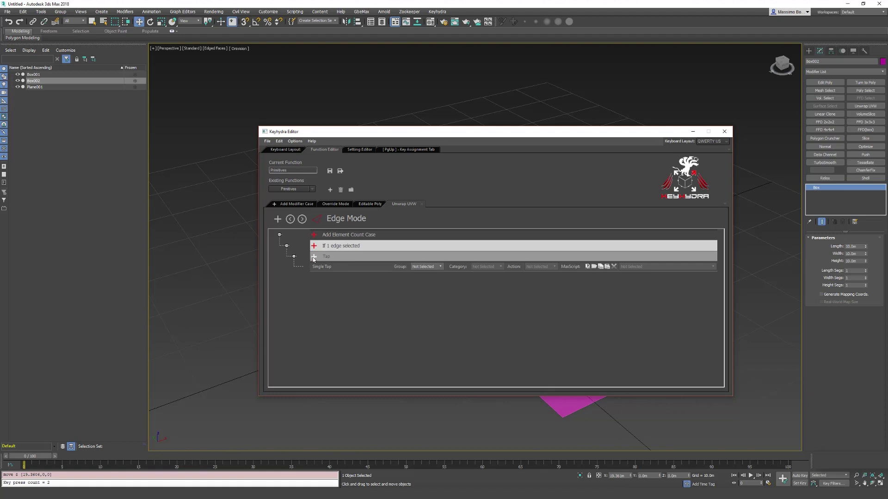
# Set the Single Tap of the one-edge case to group Main UI, category All Commands and action Stitch Selected.
pyautogui.click(426, 267)
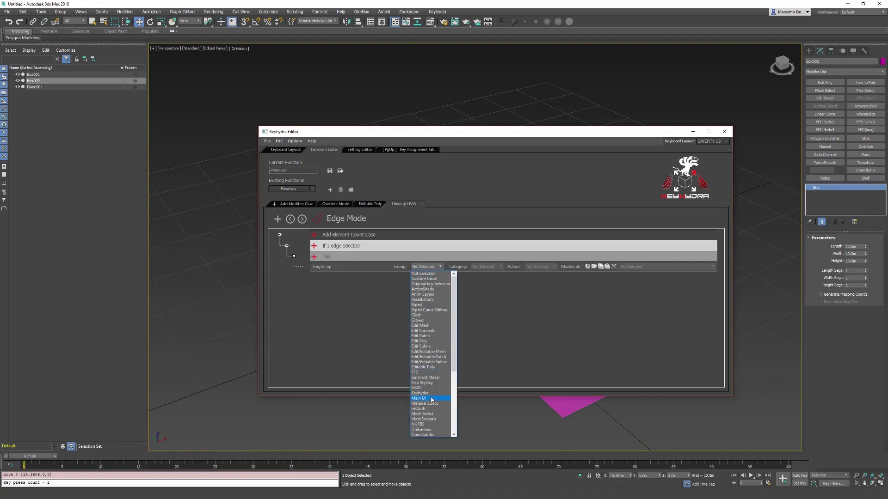
pyautogui.click(431, 399)
pyautogui.click(476, 267)
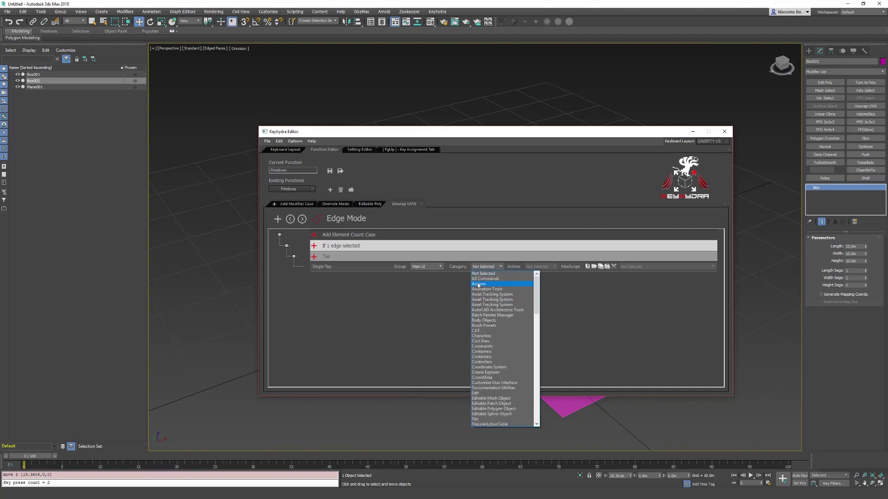
pyautogui.click(485, 278)
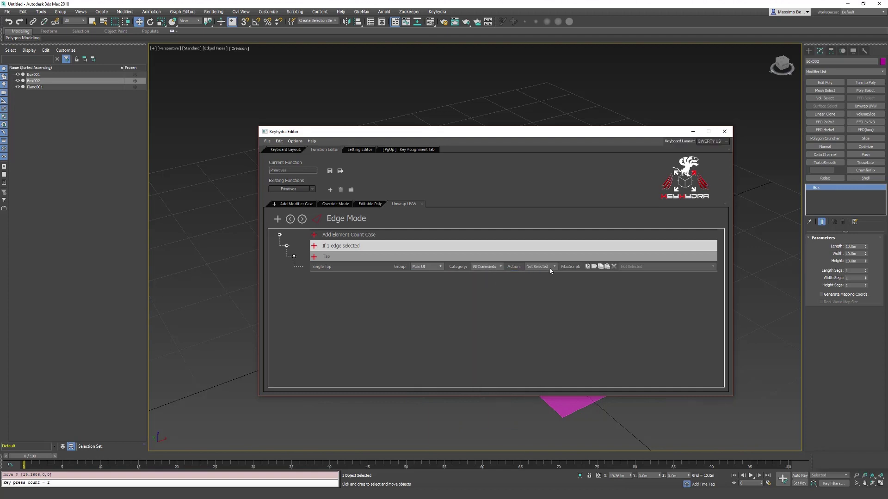
pyautogui.click(550, 268)
pyautogui.write('st')
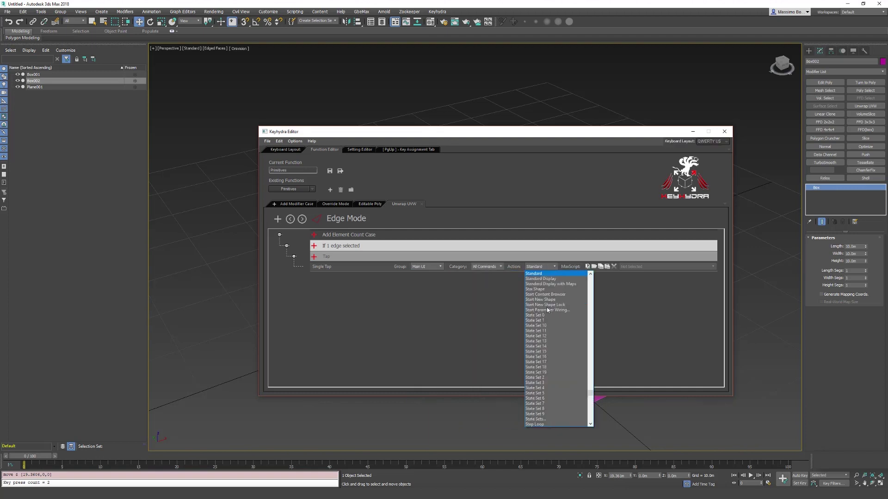
pyautogui.write('itch...lected')
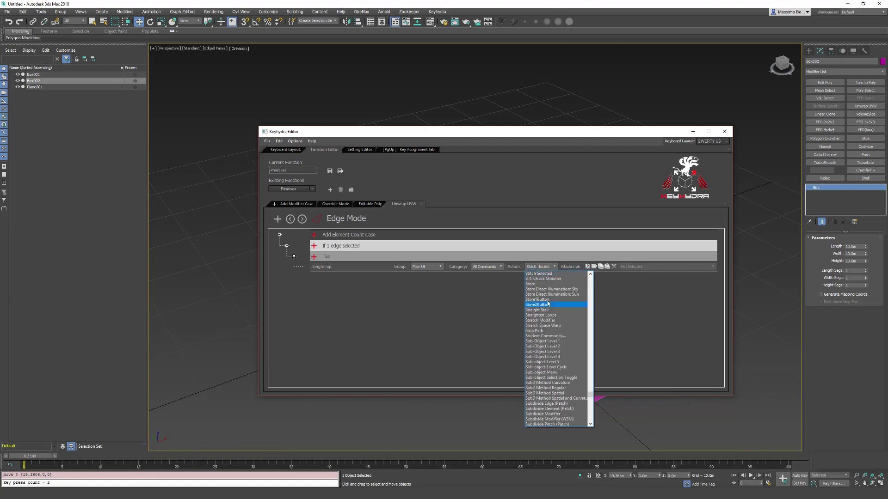
pyautogui.click(547, 273)
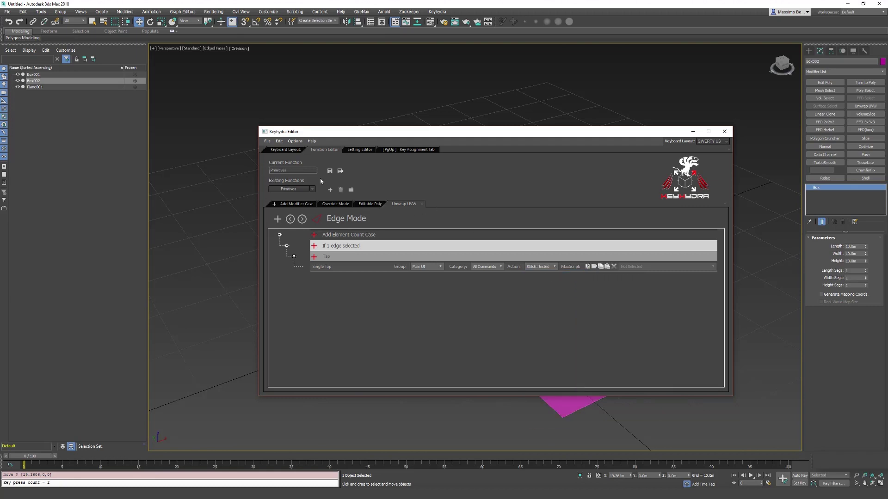
# Apply an Unwrap UVW modifier to the red box and open its UV editor.
pyautogui.moveTo(546, 134); pyautogui.dragTo(331, 78)
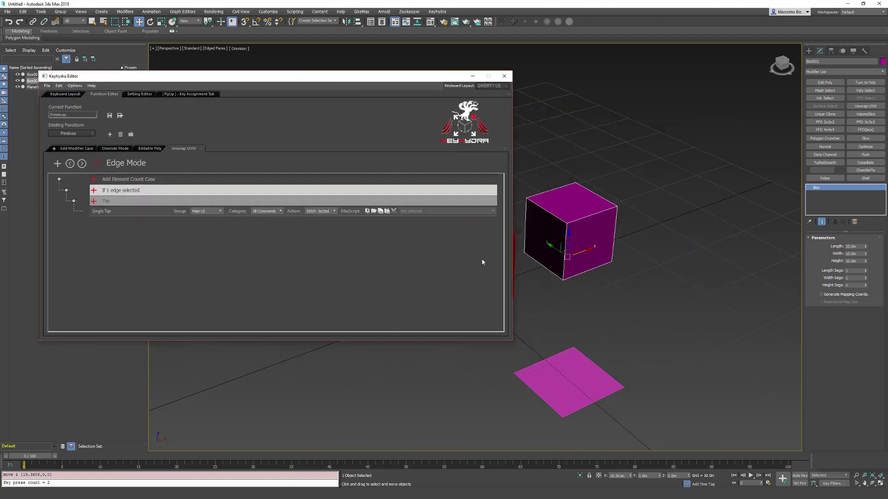
pyautogui.click(601, 307)
pyautogui.click(461, 291)
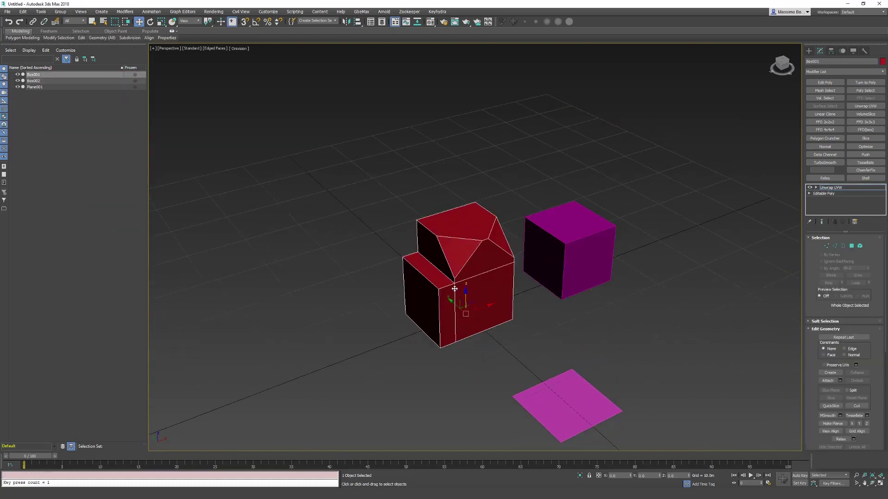
pyautogui.press('3')
pyautogui.hotkey('ctrl', 'e')
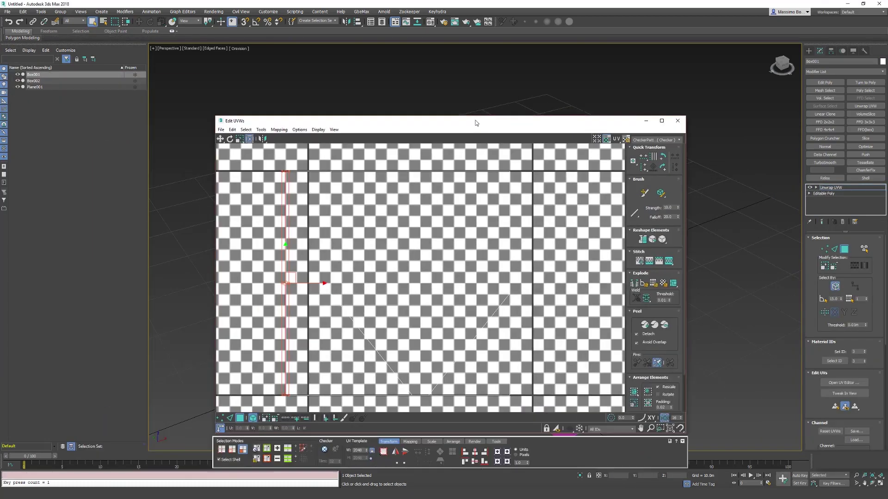
# Flatten the UVs of the red box's front gable side and move that shell clear of the remaining UVs.
pyautogui.scroll(-5, 666, 259)
pyautogui.scroll(3, 656, 282)
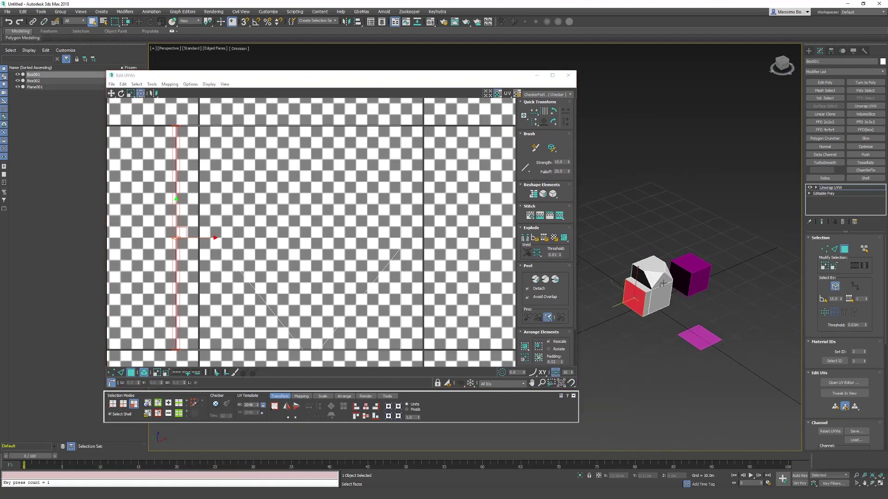
pyautogui.click(650, 297)
pyautogui.scroll(2, 650, 297)
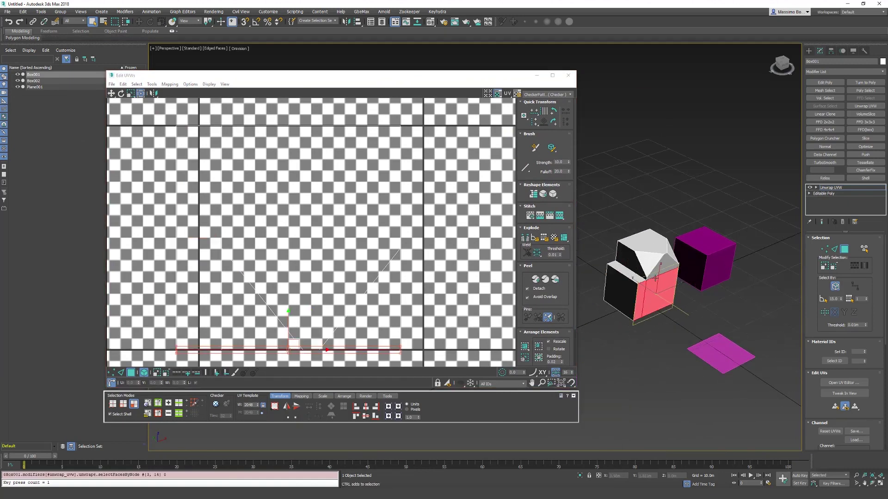
pyautogui.scroll(-3, 246, 276)
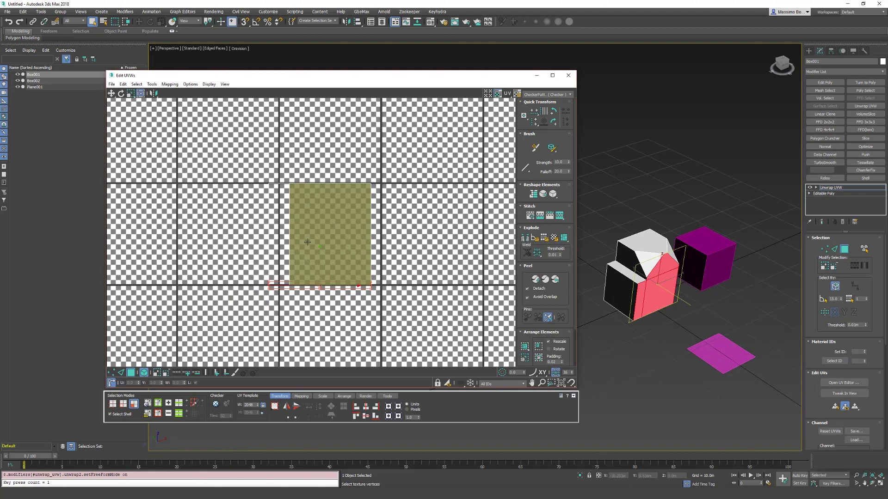
pyautogui.hotkey('ctrl', 'shift', 'e')
pyautogui.moveTo(307, 242); pyautogui.dragTo(274, 231, button='middle')
pyautogui.moveTo(332, 232); pyautogui.dragTo(435, 231)
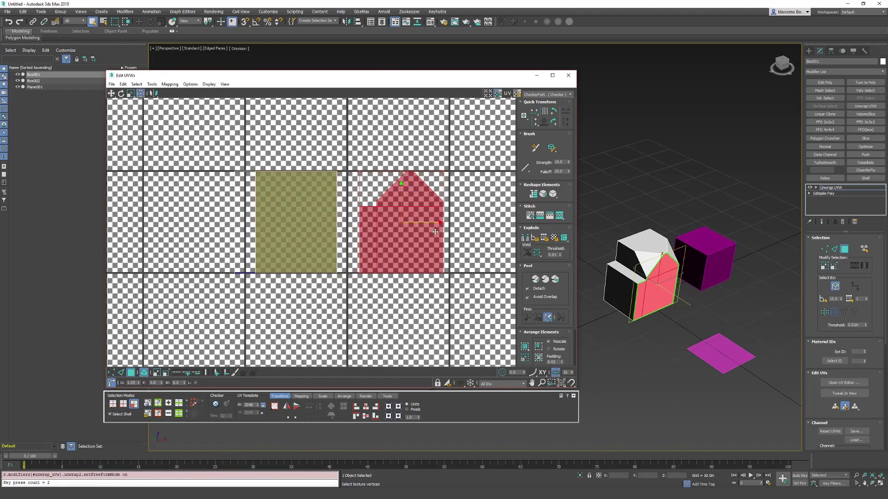
# Detach the triangular gable polygon from the front UV shell by moving it straight up.
pyautogui.moveTo(430, 237); pyautogui.dragTo(417, 230, button='middle')
pyautogui.click(392, 180)
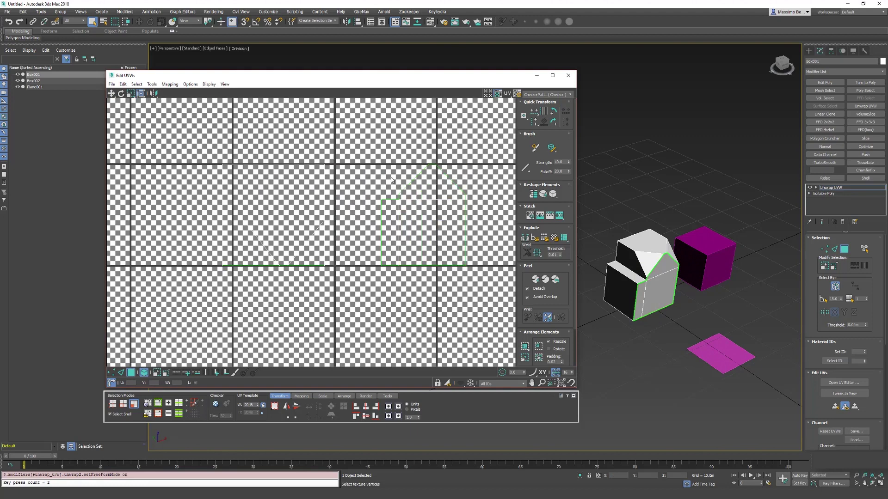
pyautogui.click(447, 198)
pyautogui.moveTo(446, 199); pyautogui.dragTo(435, 212, button='middle')
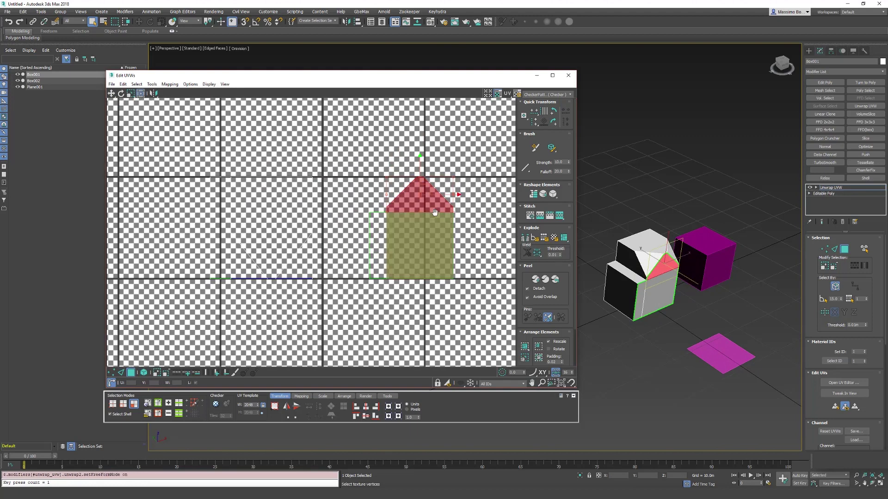
pyautogui.moveTo(427, 199); pyautogui.dragTo(428, 177)
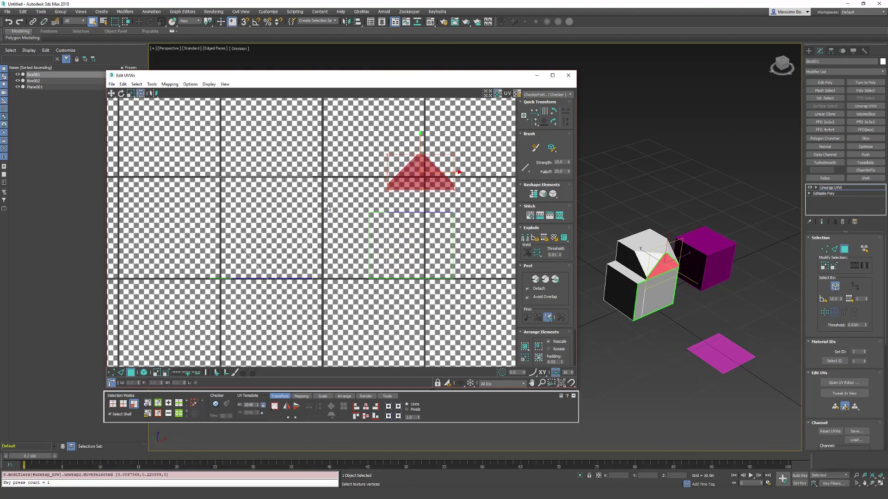
# Select the narrow strip polygon of the front shell, hide the checker background, and move the strip away from the square polygon.
pyautogui.moveTo(340, 193); pyautogui.dragTo(370, 283)
pyautogui.click(497, 94)
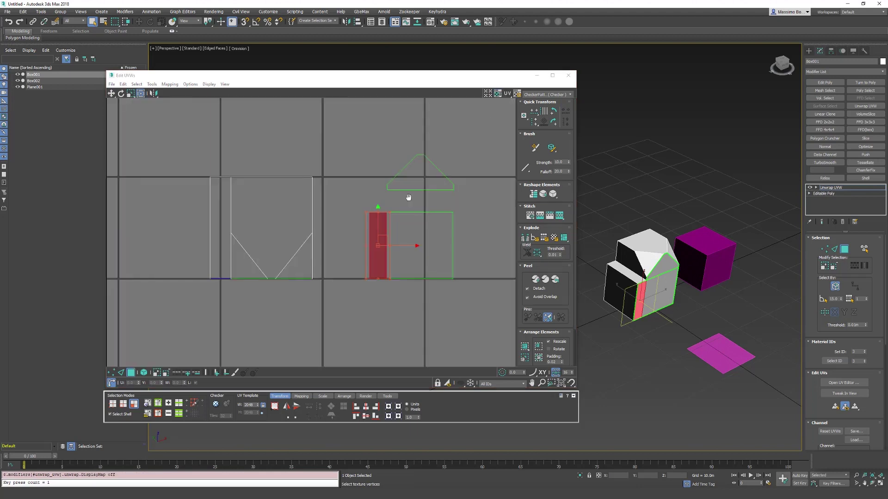
pyautogui.moveTo(407, 197); pyautogui.dragTo(381, 171, button='middle')
pyautogui.moveTo(391, 221); pyautogui.dragTo(356, 221)
pyautogui.click(349, 213)
# Select the square UV shell's edge facing the narrow strip and stitch the strip back onto it with the Primitives function.
pyautogui.press('2')
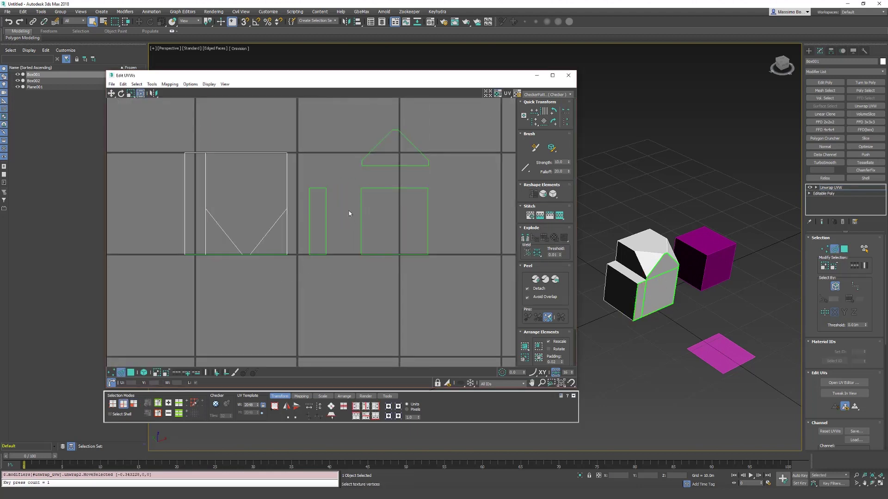
pyautogui.click(361, 226)
pyautogui.scroll(3, 341, 246)
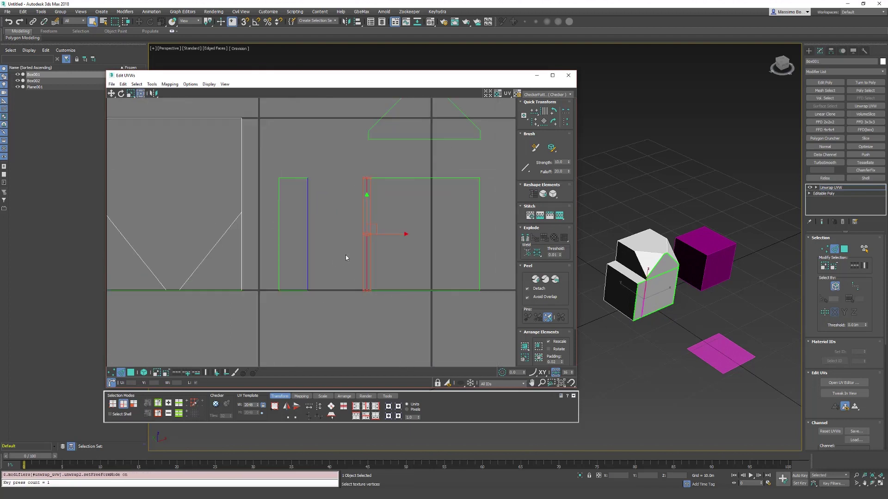
pyautogui.hotkey('ctrl', 'shift', 's')
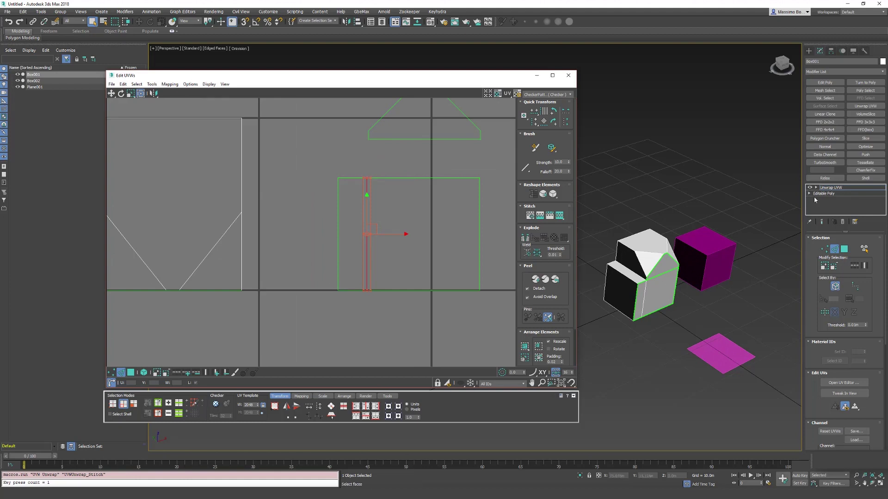
# Collapse the red box's Unwrap UVW modifier into Editable Poly and activate the Move tool.
pyautogui.rightClick(837, 188)
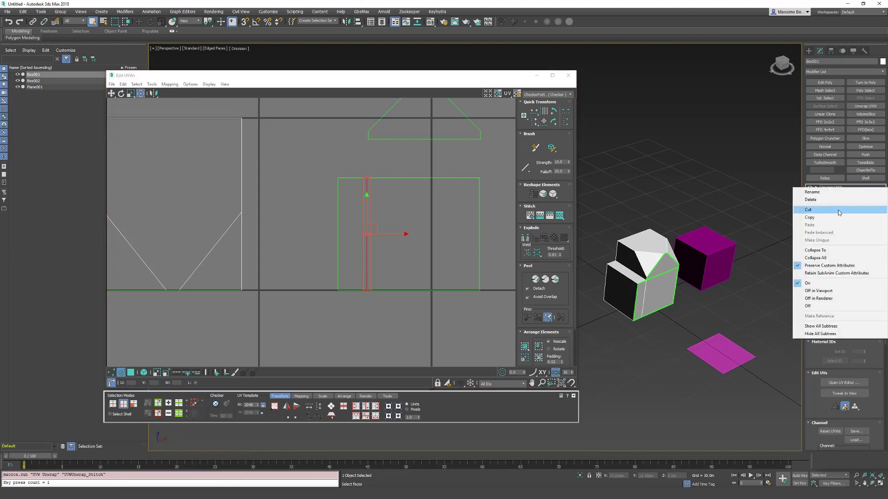
pyautogui.click(837, 250)
pyautogui.moveTo(621, 255); pyautogui.dragTo(449, 275, button='middle')
pyautogui.press('w')
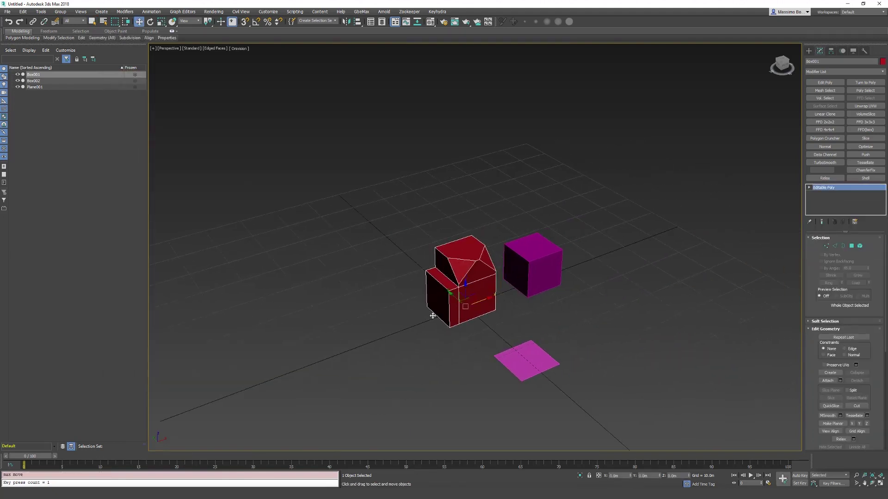
pyautogui.keyDown('alt'); pyautogui.moveTo(432, 313); pyautogui.dragTo(438, 250, button='middle'); pyautogui.keyUp('alt')
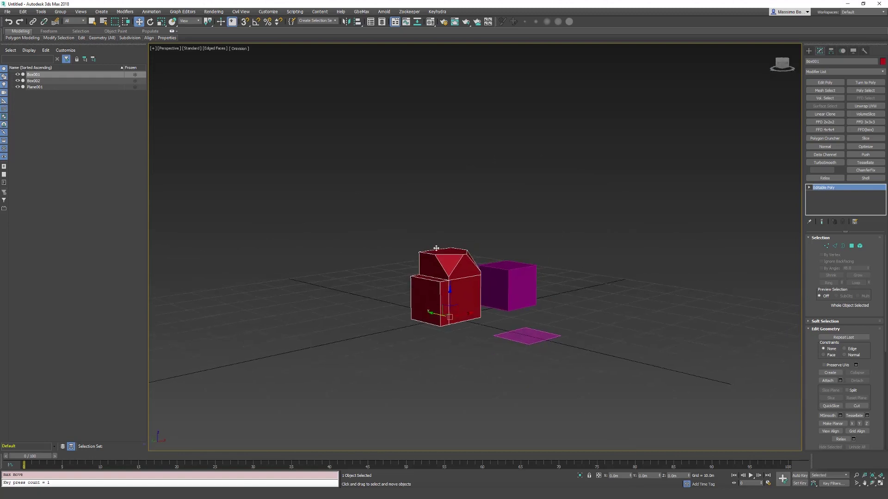
# Reopen the Keyhydra Editor and add an Objects Mode case to Primitives, with a count case for 1 selected object.
pyautogui.click(437, 11)
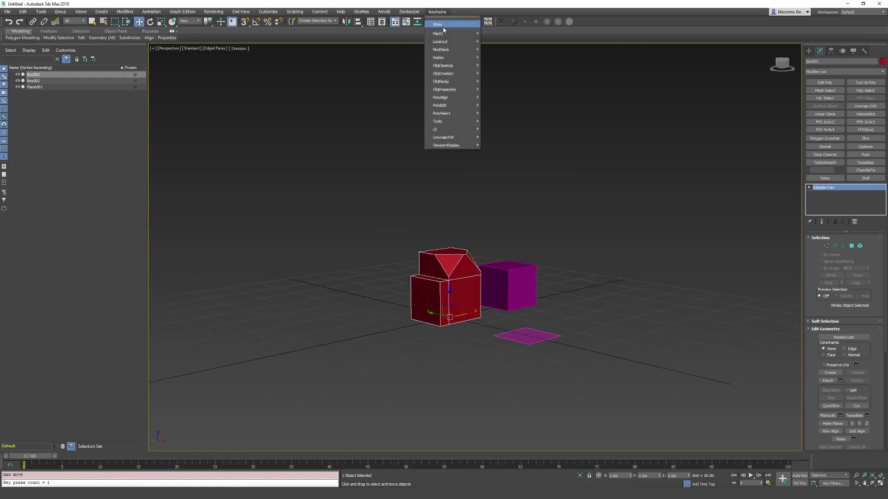
pyautogui.click(446, 22)
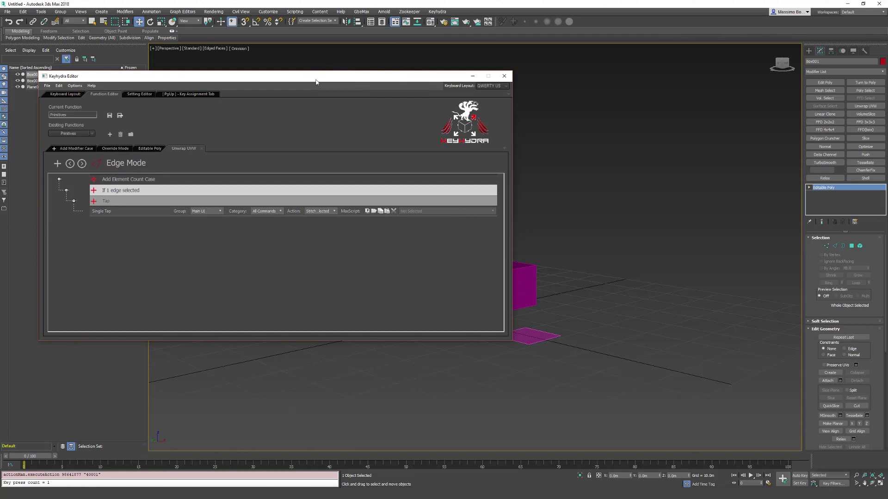
pyautogui.moveTo(316, 82); pyautogui.dragTo(430, 101)
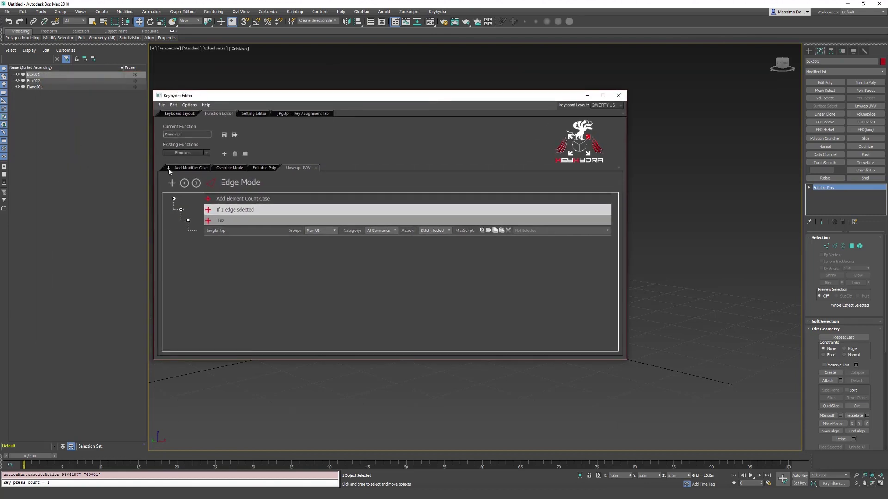
pyautogui.click(169, 168)
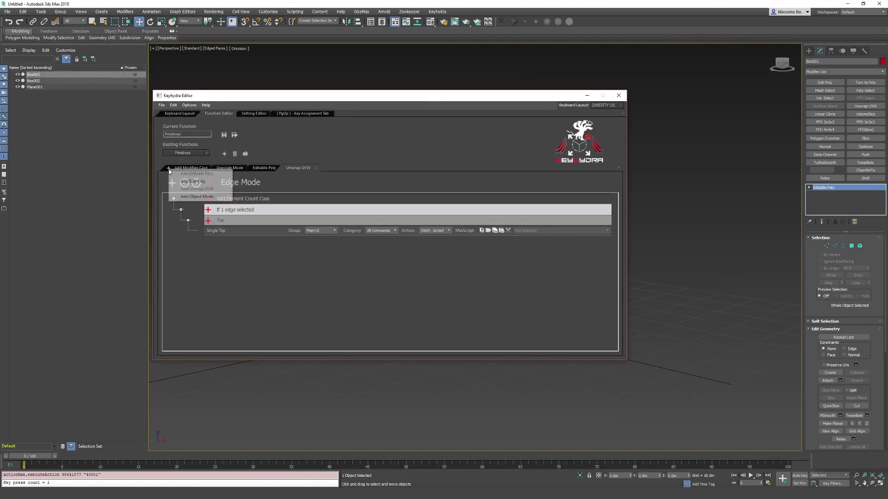
pyautogui.click(188, 198)
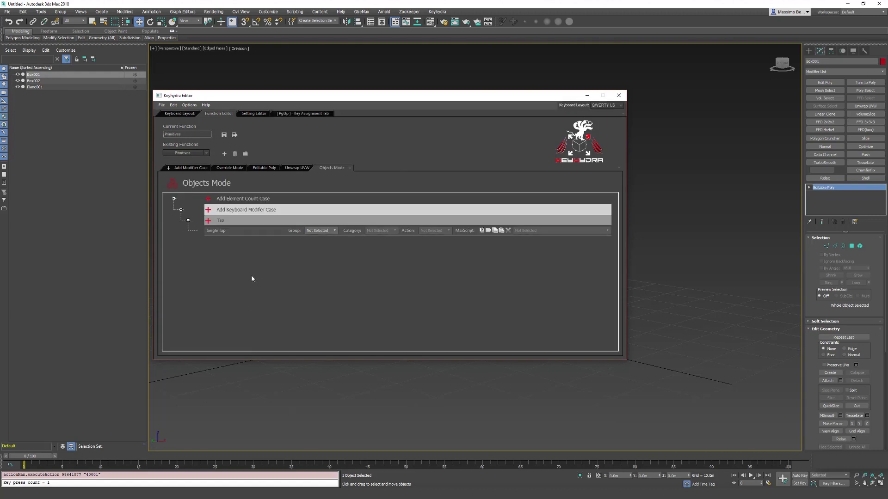
pyautogui.click(208, 199)
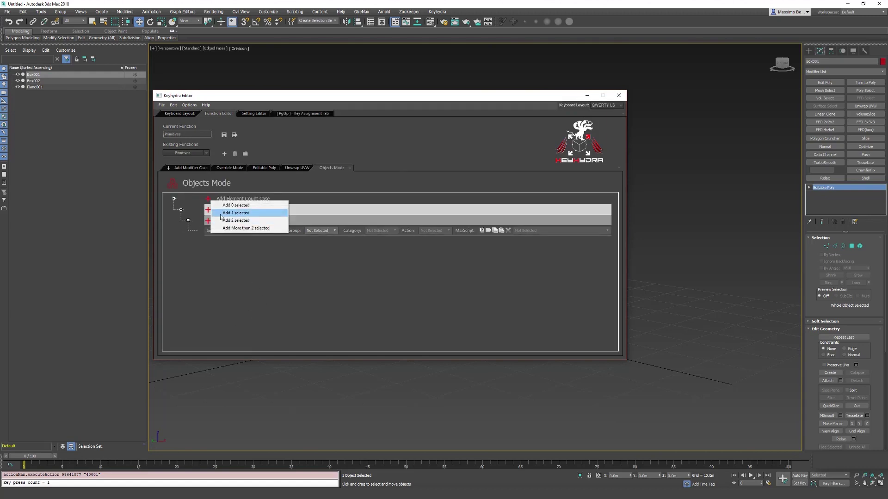
pyautogui.click(220, 215)
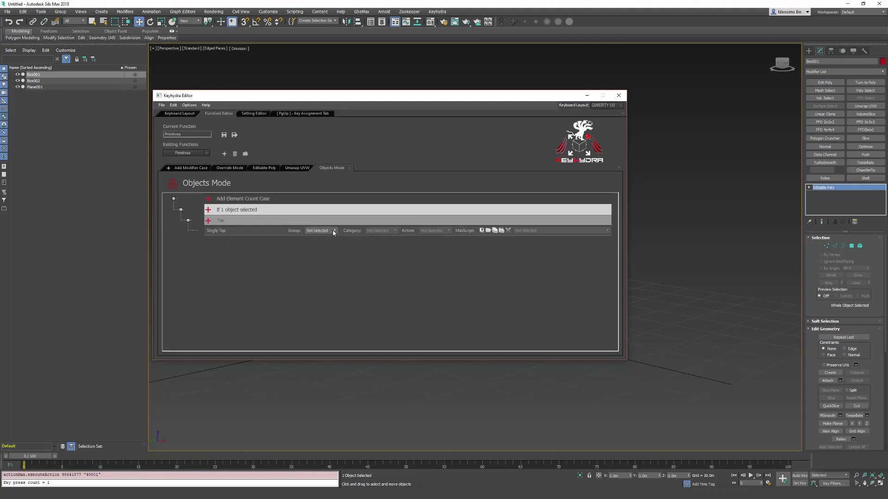
# Set the Single Tap of the one-object case to group Main UI, category All Commands and action Mirror.
pyautogui.click(319, 231)
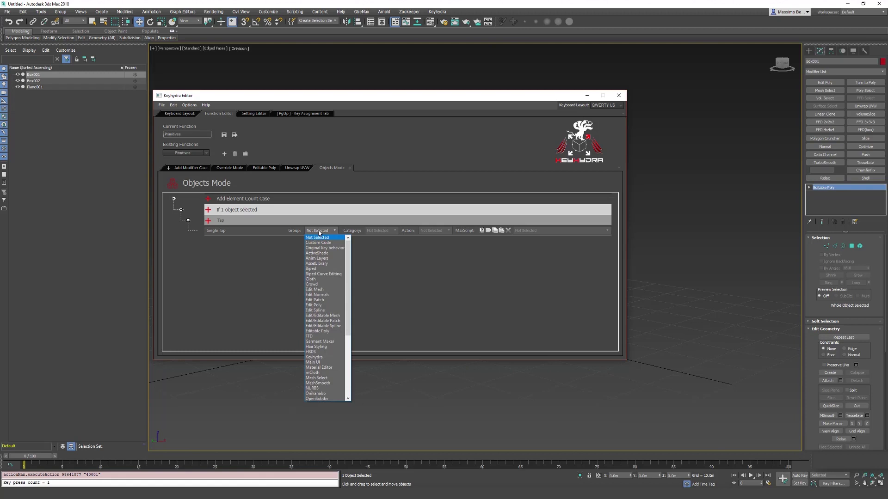
pyautogui.press('m')
pyautogui.click(319, 232)
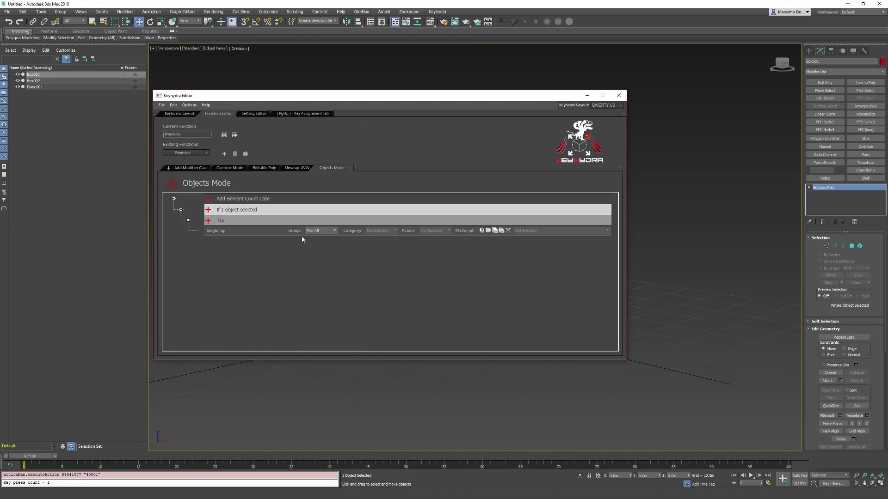
pyautogui.click(325, 231)
pyautogui.click(327, 260)
pyautogui.click(383, 231)
pyautogui.click(386, 243)
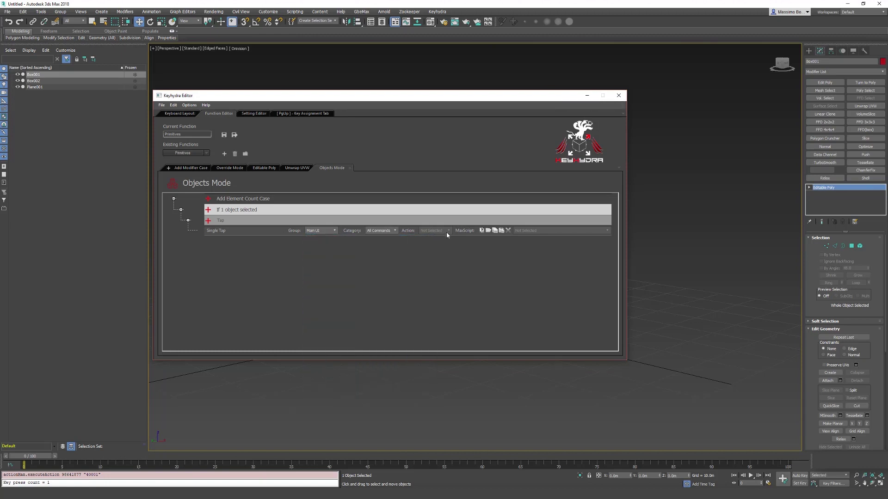
pyautogui.click(447, 233)
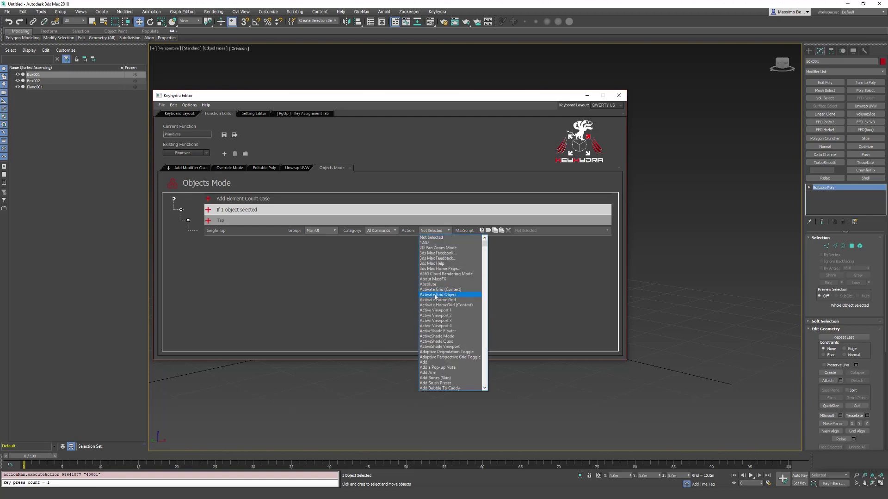
pyautogui.write('mirror')
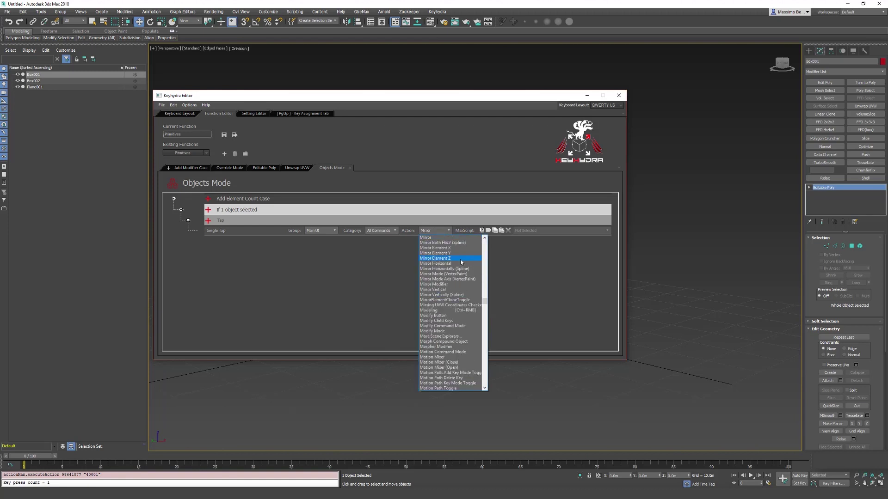
pyautogui.click(434, 238)
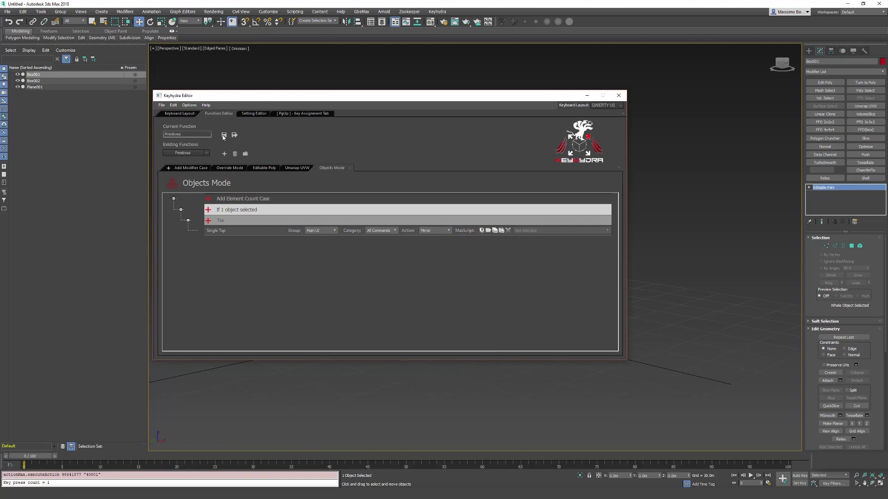
pyautogui.moveTo(511, 103); pyautogui.dragTo(0, 104)
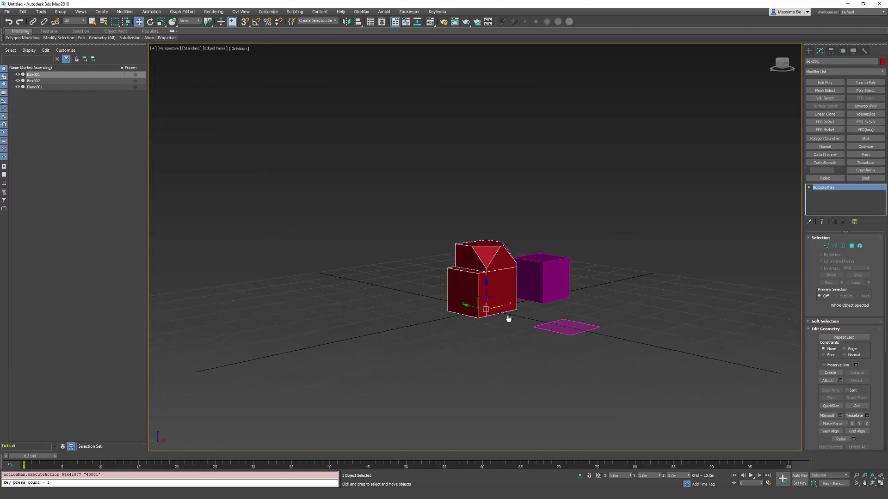
# Run the Primitives function on the selected red box to open the Mirror dialog, and move the dialog clear of the box.
pyautogui.moveTo(507, 317); pyautogui.dragTo(429, 306, button='middle')
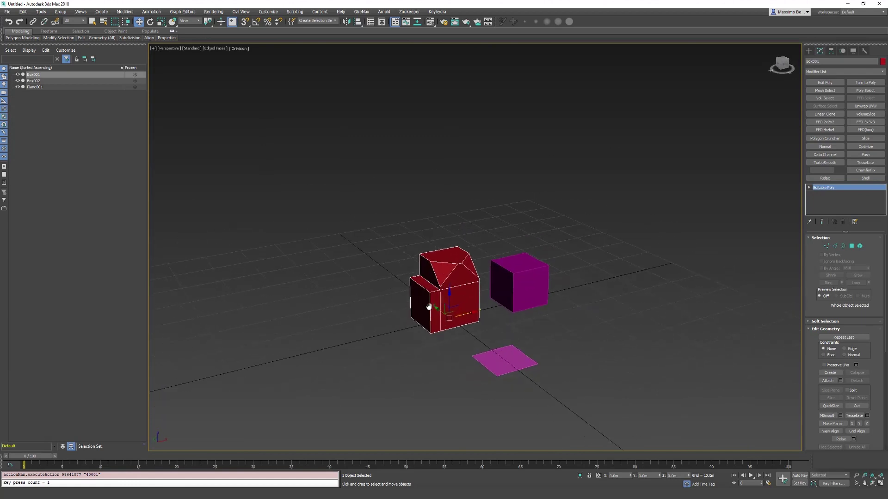
pyautogui.hotkey('alt', 'm')
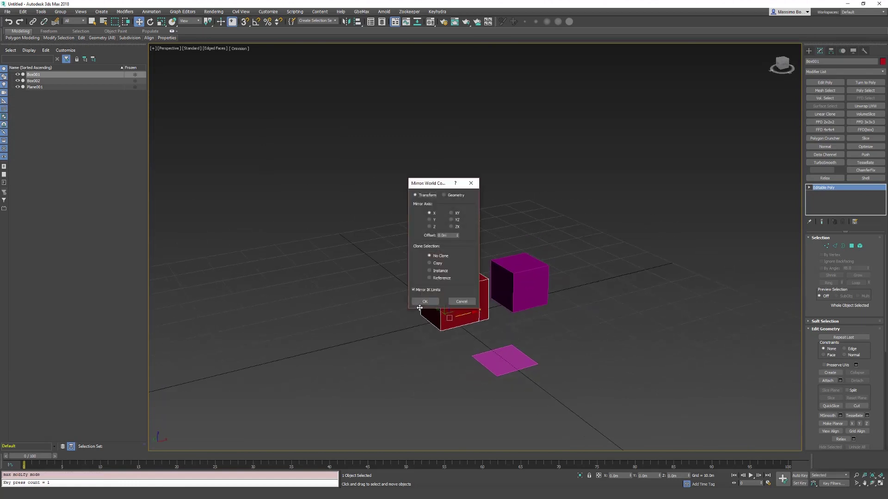
pyautogui.moveTo(421, 182); pyautogui.dragTo(359, 95)
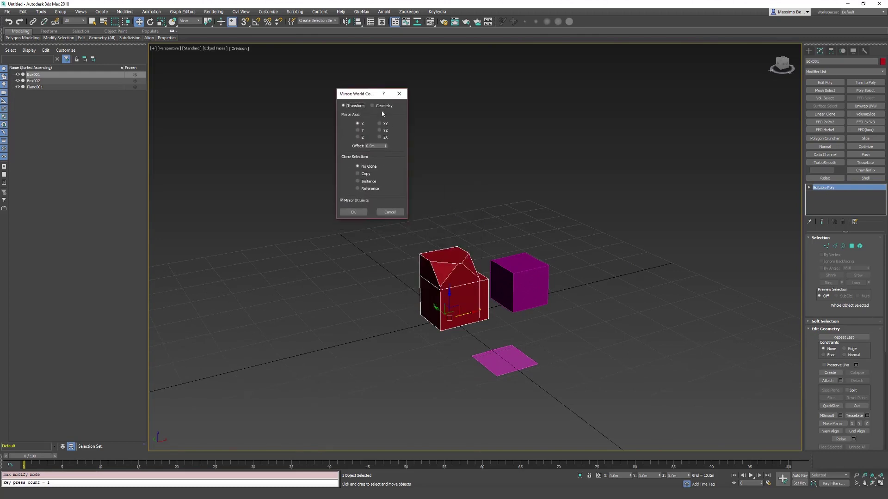